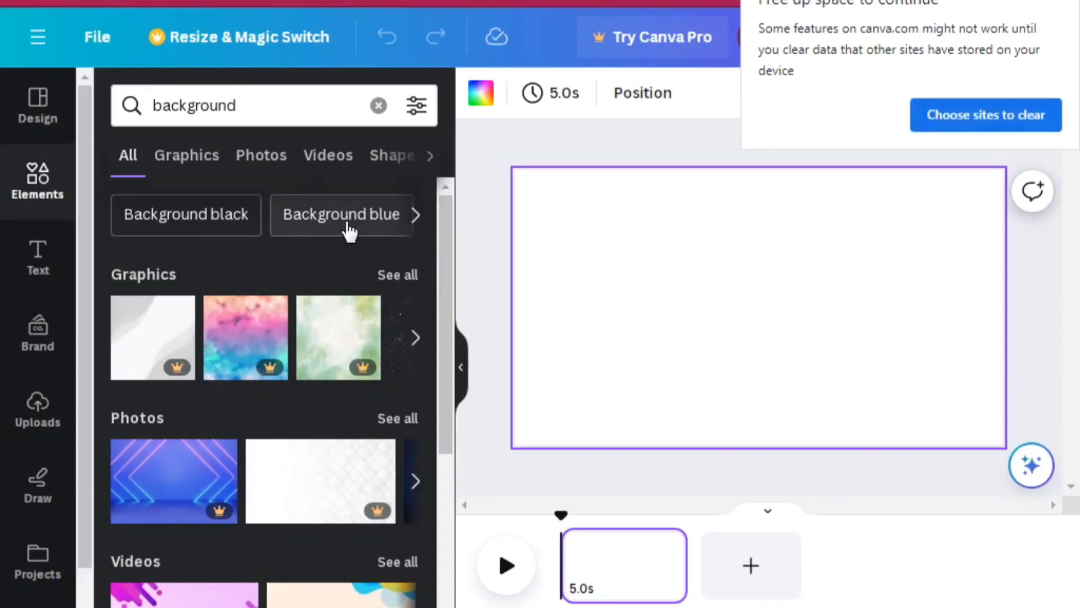
Search the elements for "Background blue", dismiss the browser storage notice and show all matching photos
left_click(347, 225)
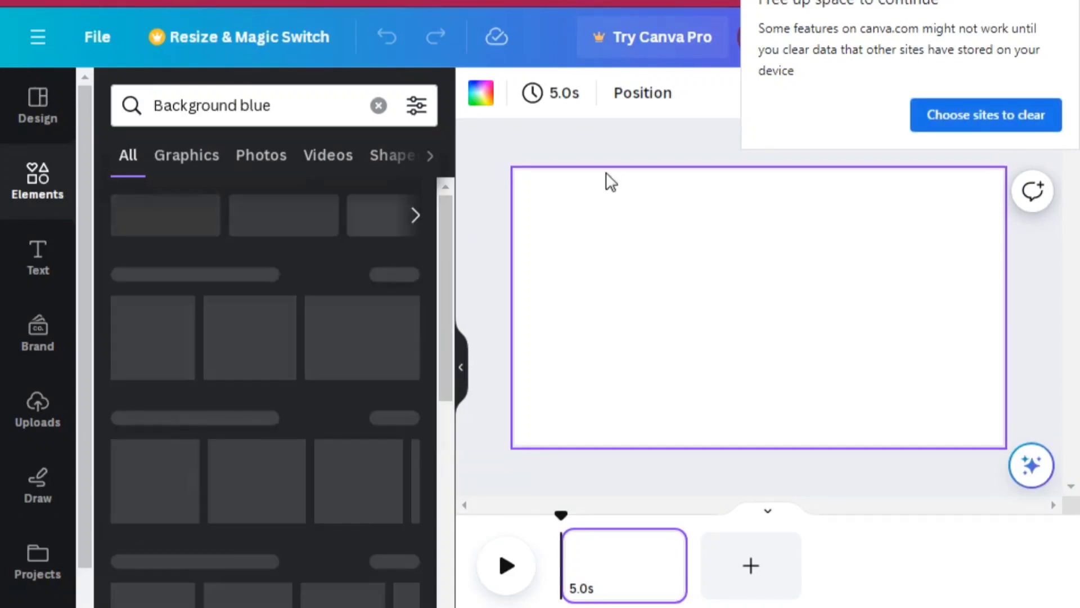
left_click(1069, 6)
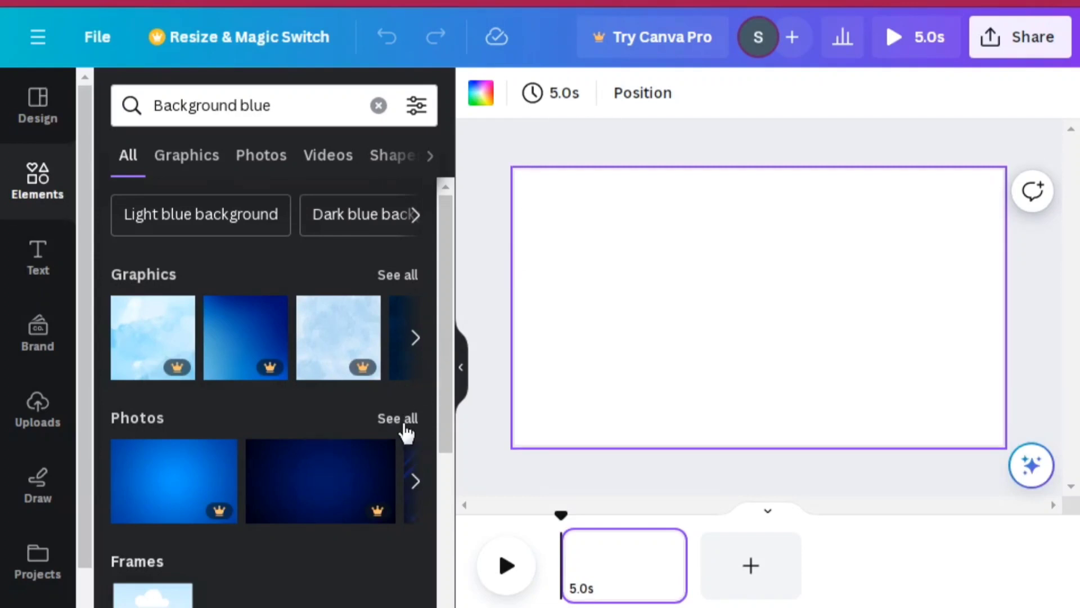
left_click(405, 430)
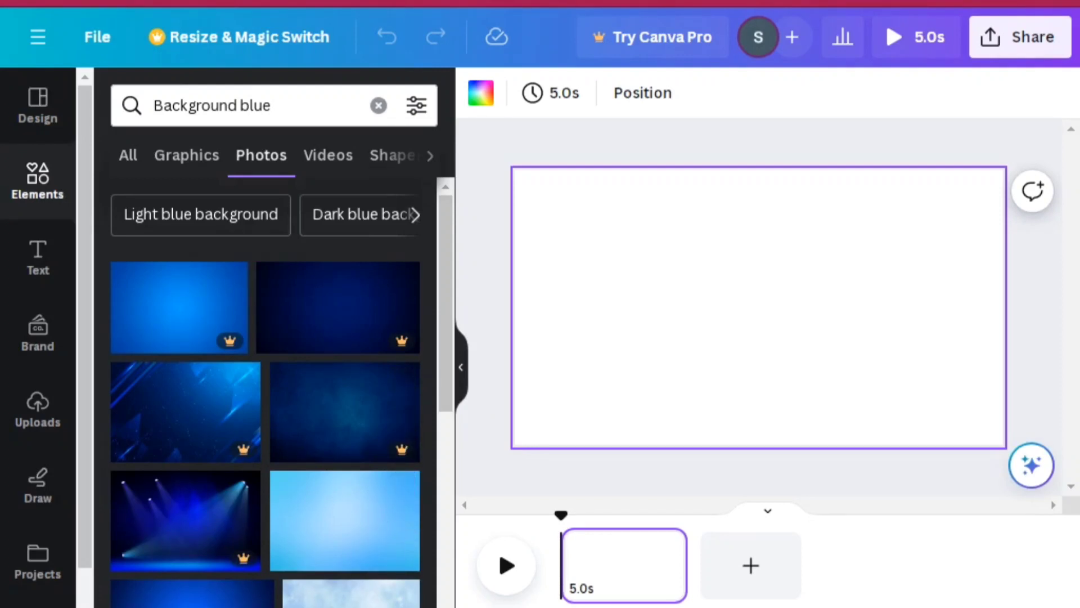
Add the pale blue marble-swirl photo to the blank page and set it as the page background
scroll(265, 394, "down", 3)
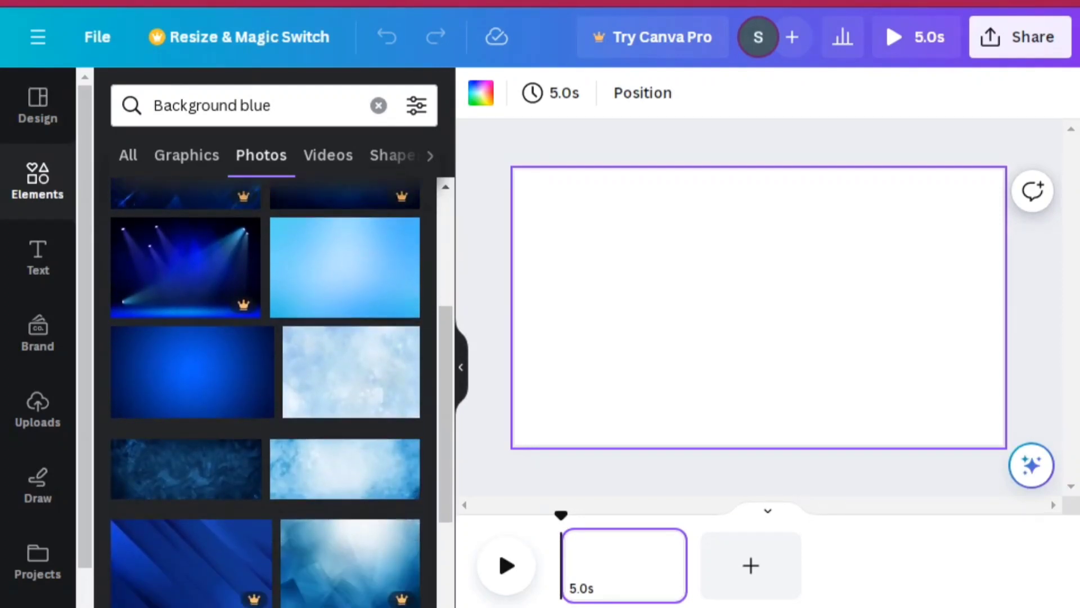
scroll(264, 394, "down", 5)
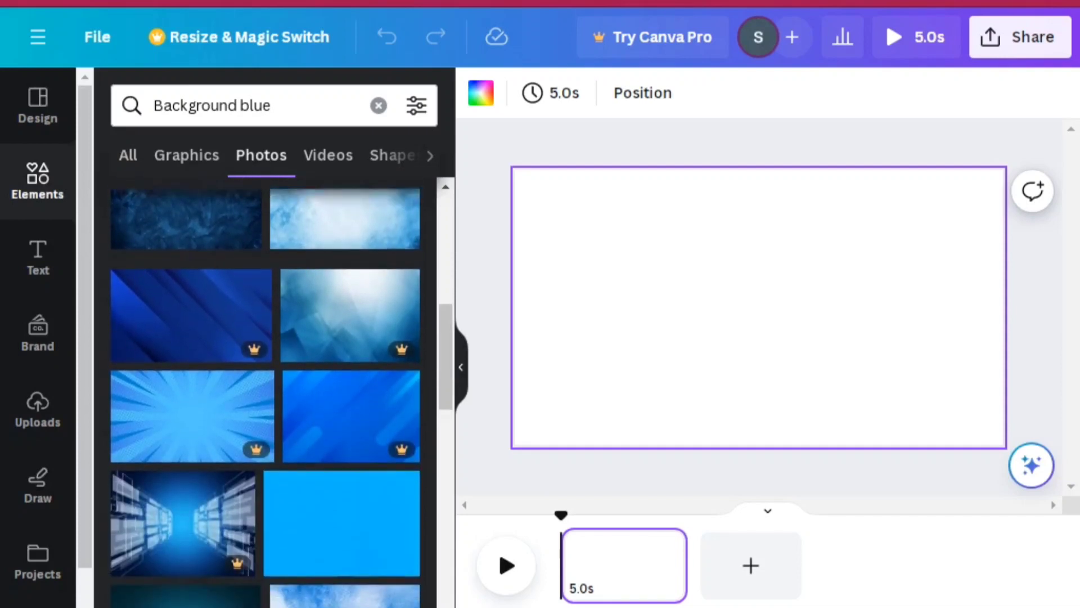
scroll(264, 394, "down", 4)
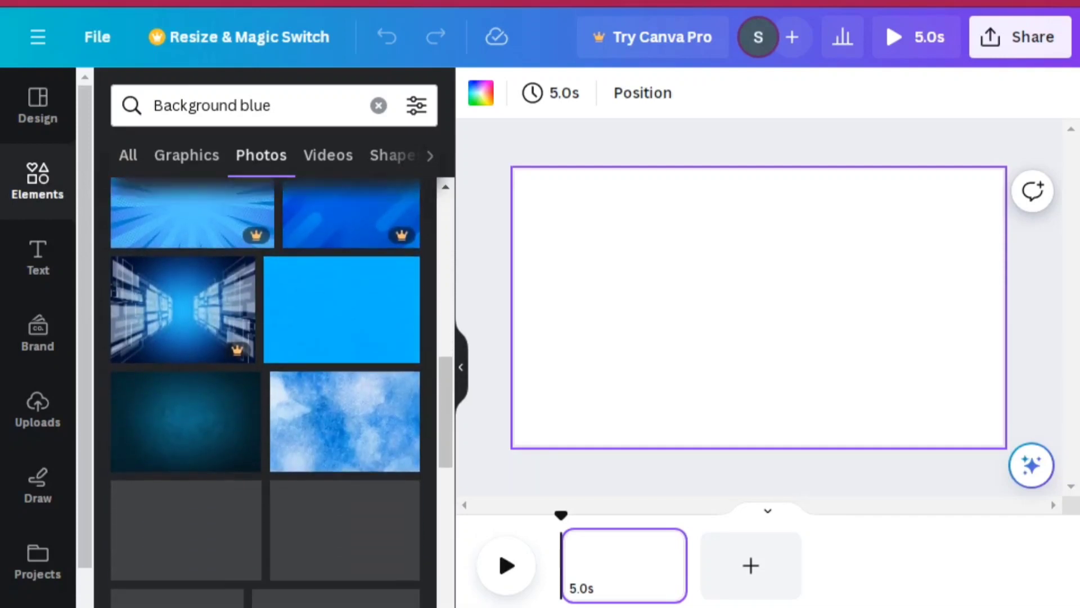
scroll(265, 394, "down", 3)
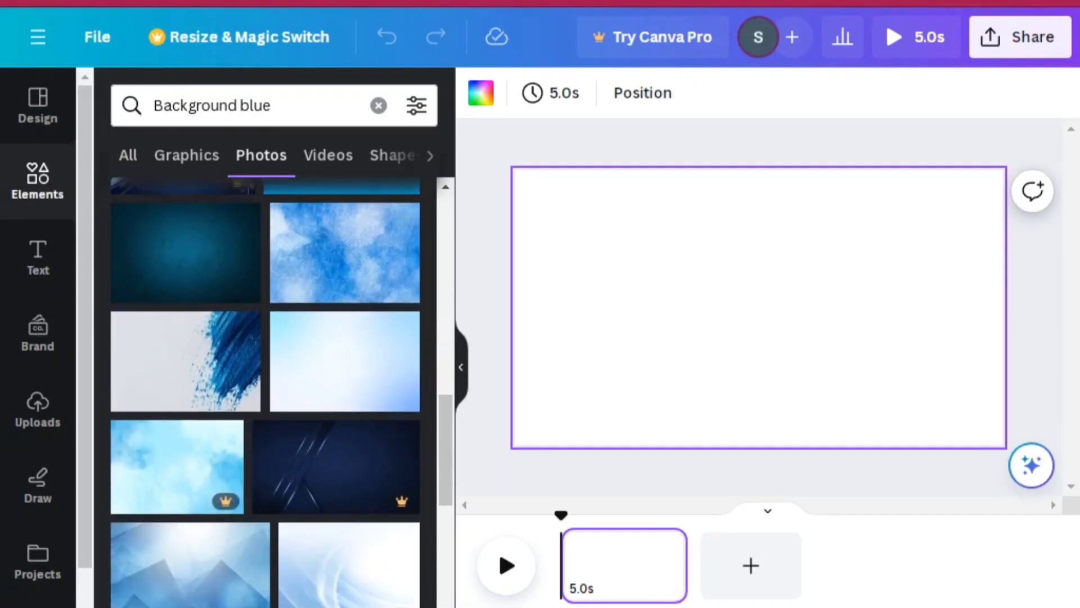
scroll(265, 394, "down", 5)
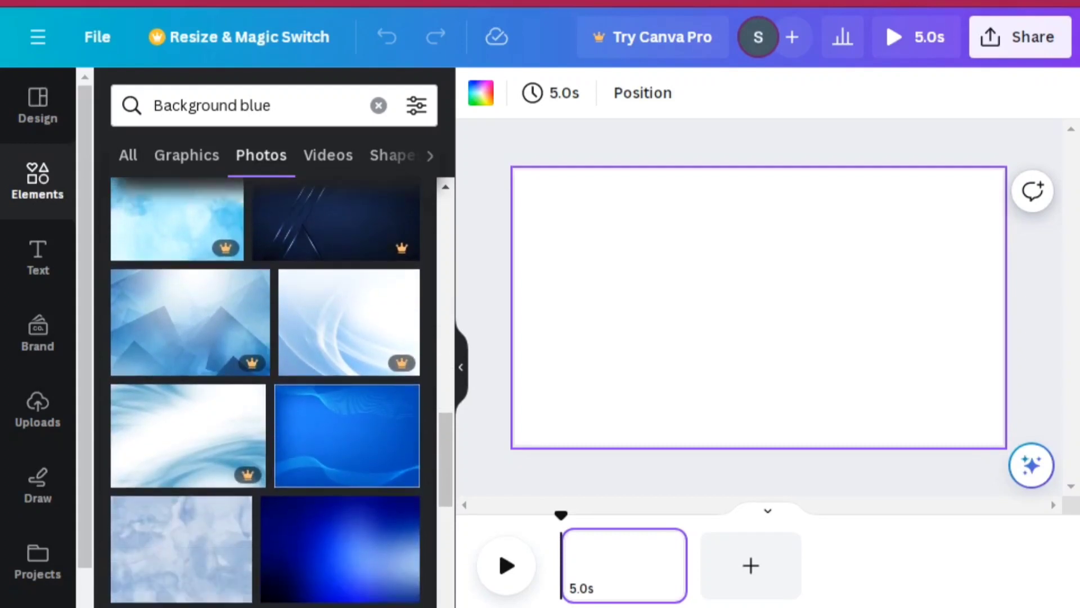
scroll(265, 394, "down", 3)
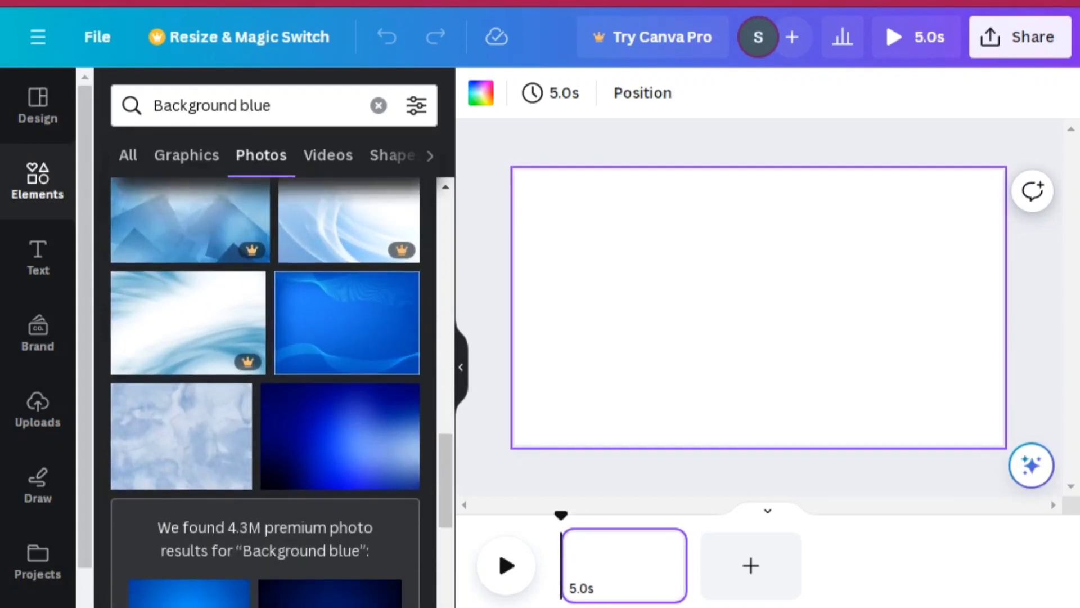
scroll(264, 393, "down", 1)
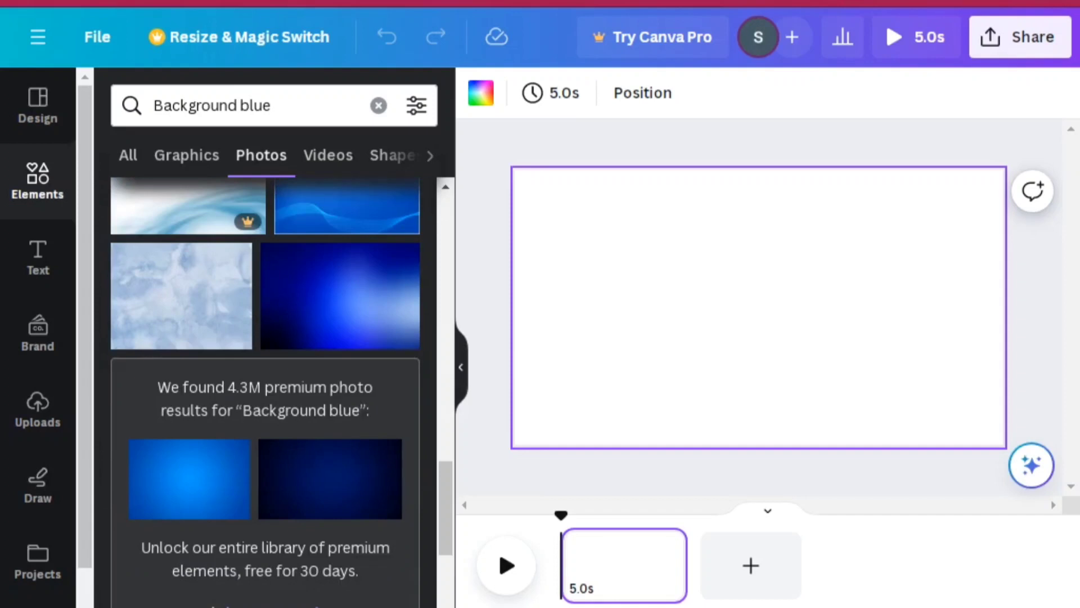
scroll(264, 393, "down", 8)
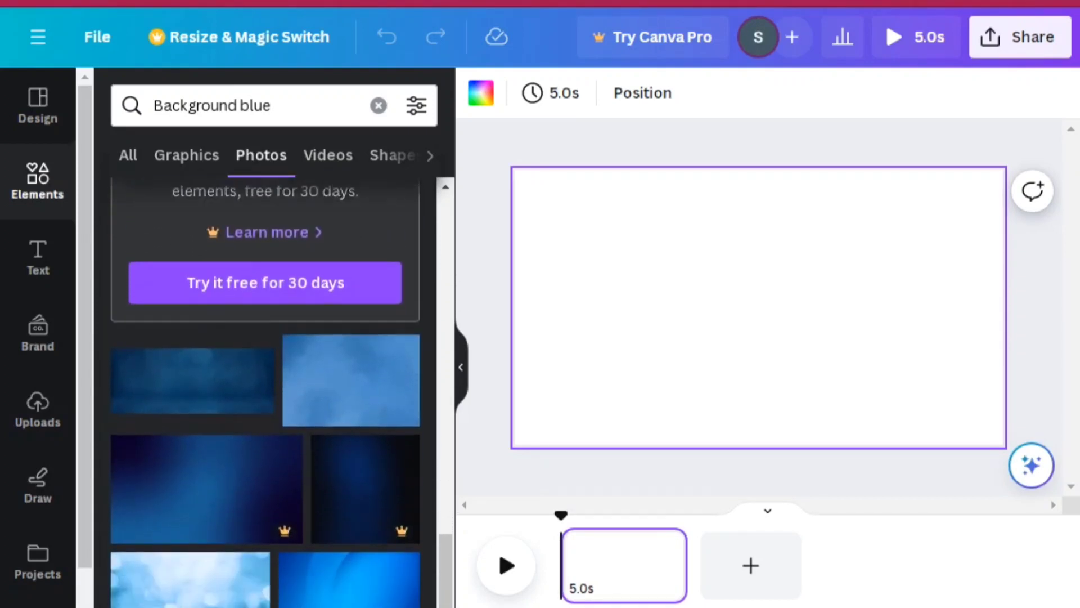
scroll(264, 394, "down", 3)
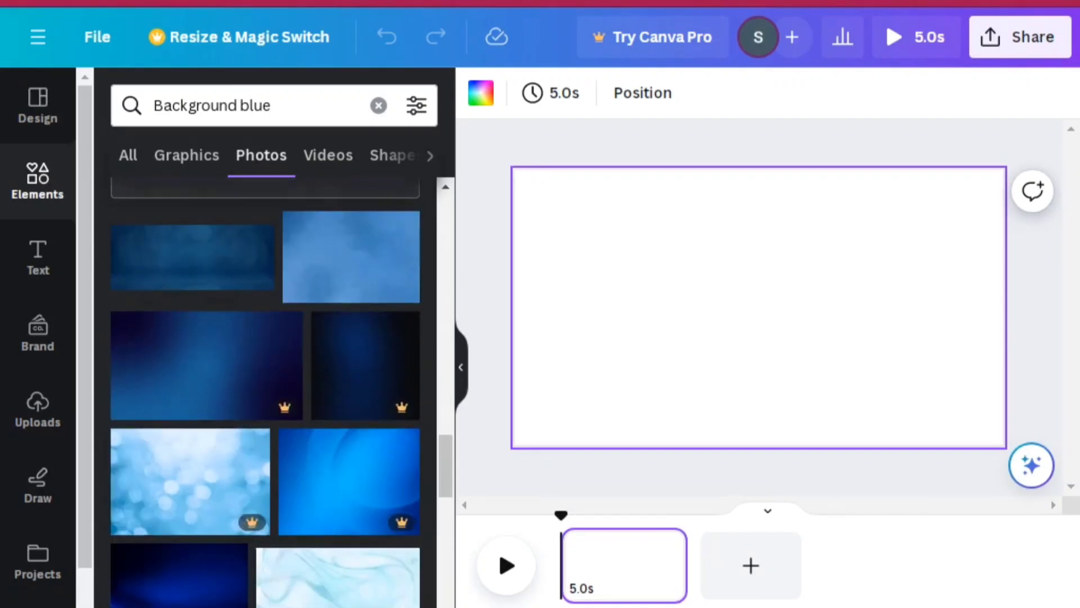
left_click(358, 587)
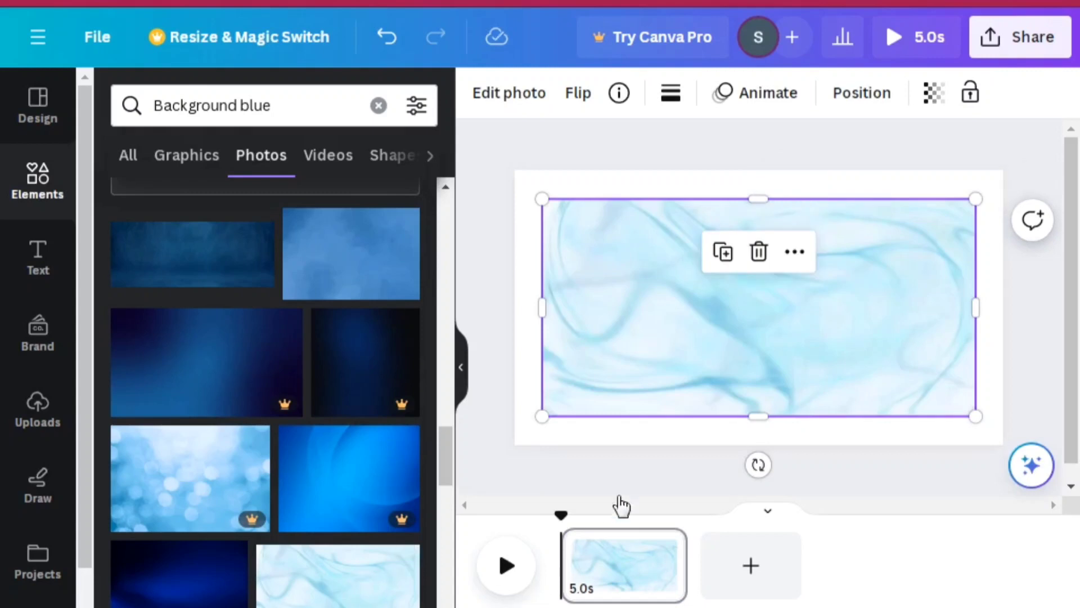
right_click(647, 371)
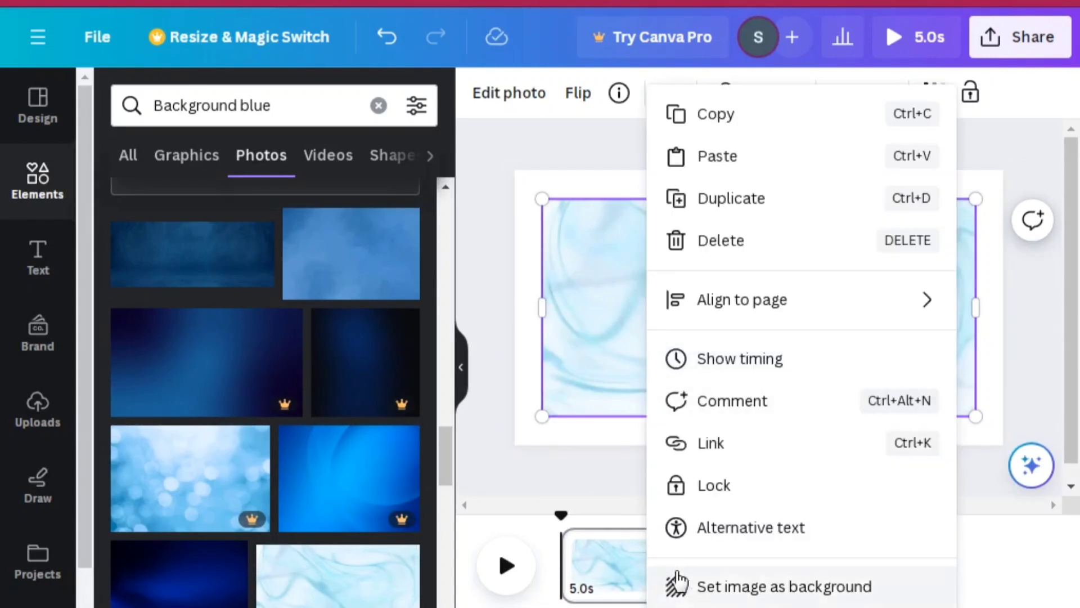
left_click(702, 587)
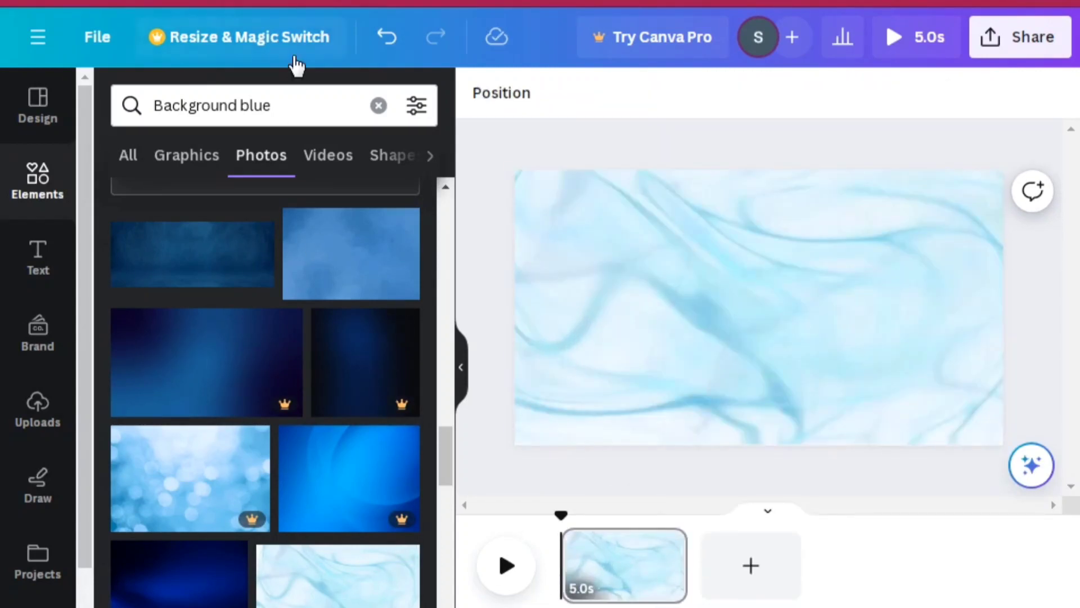
Replace the element search with "ramadan mubarak" and restrict the results to graphics
left_click(293, 102)
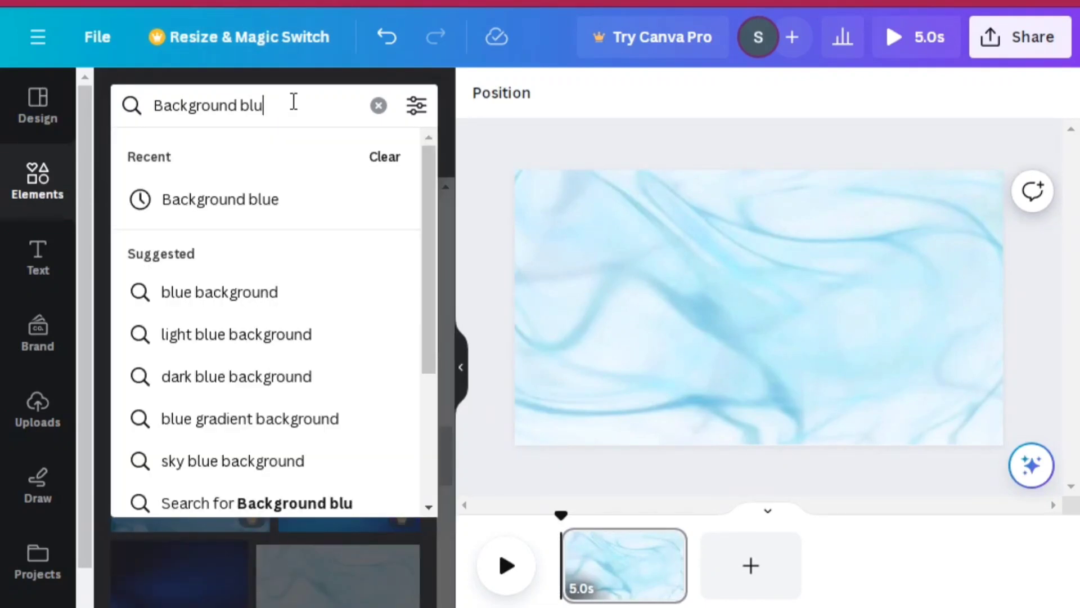
key("BackSpace")
key("BackSpace")
key("BackSpace")
key("BackSpace")
key("BackSpace")
key("BackSpace")
key("BackSpace")
key("BackSpace")
key("BackSpace")
key("BackSpace")
key("BackSpace")
key("BackSpace")
key("BackSpace")
key("BackSpace")
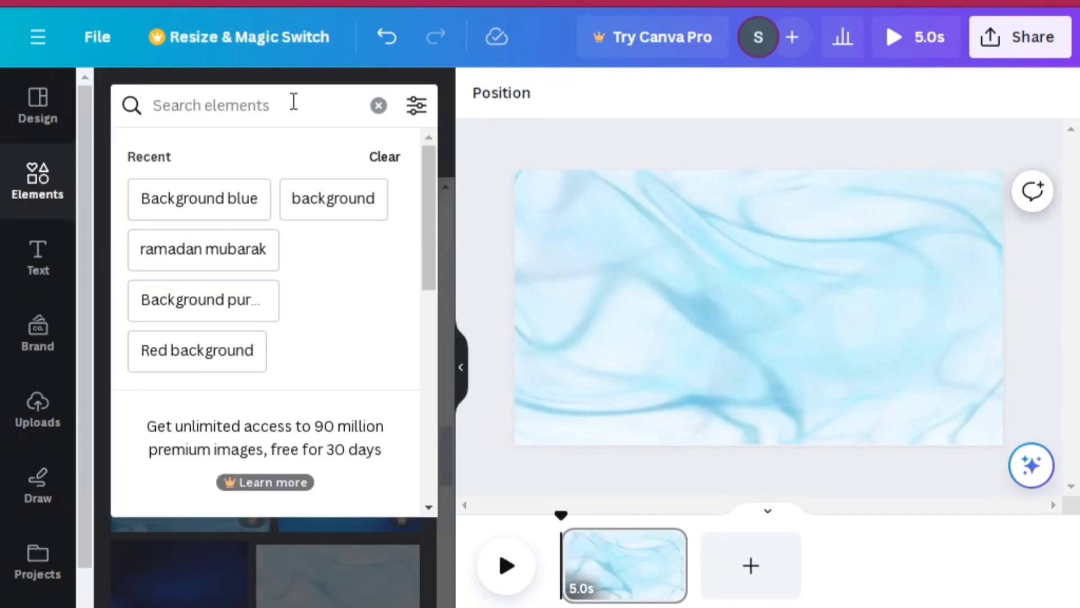
left_click(207, 249)
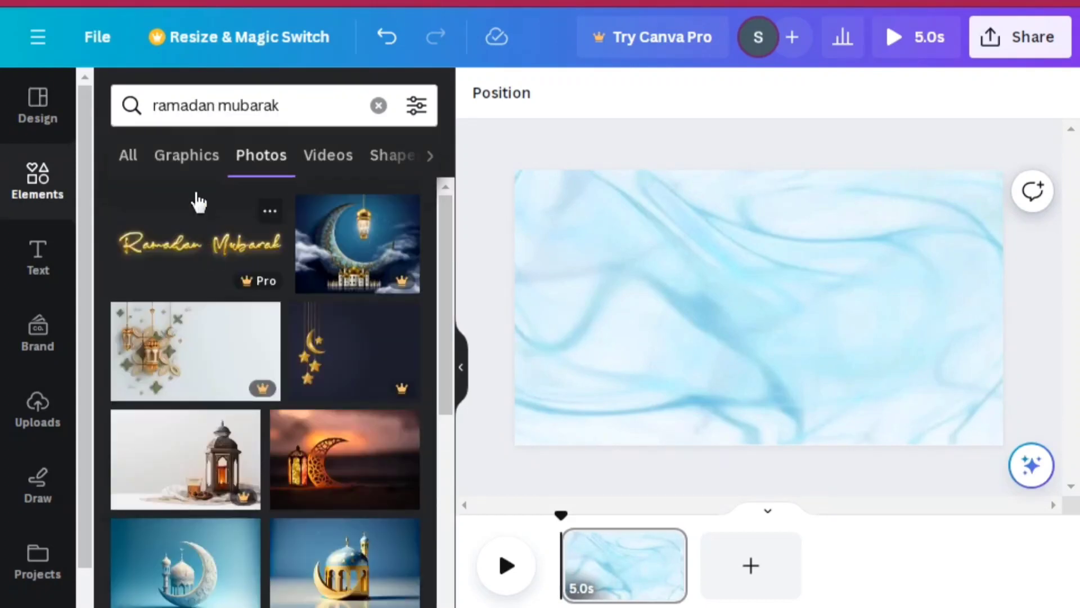
left_click(180, 163)
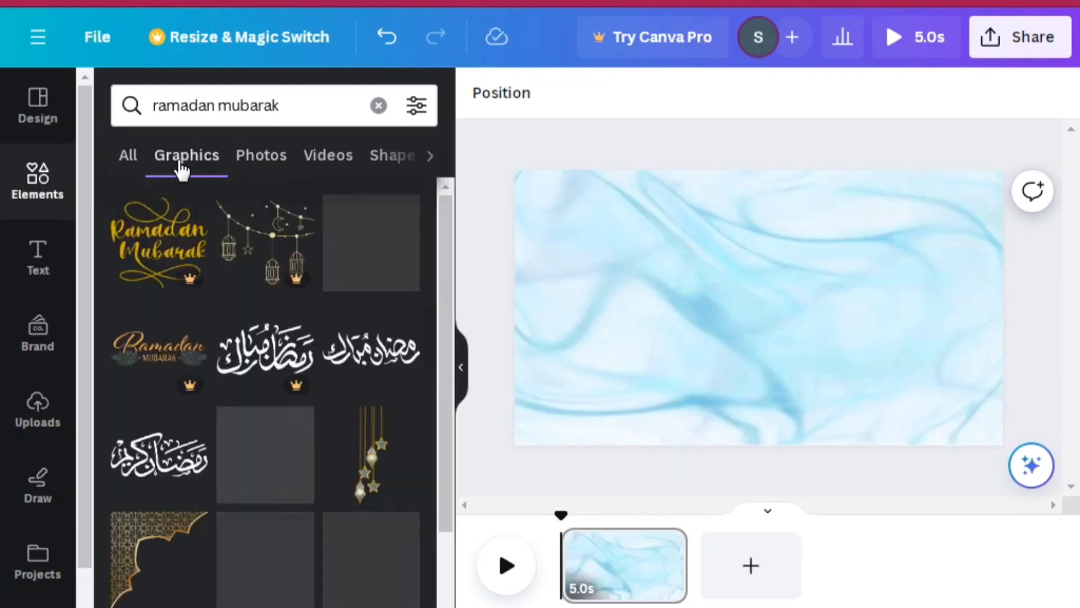
Place the gold geometric corner ornament in the page's upper-left corner and reduce its size slightly
left_click(178, 548)
left_click_drag(666, 259, 549, 238)
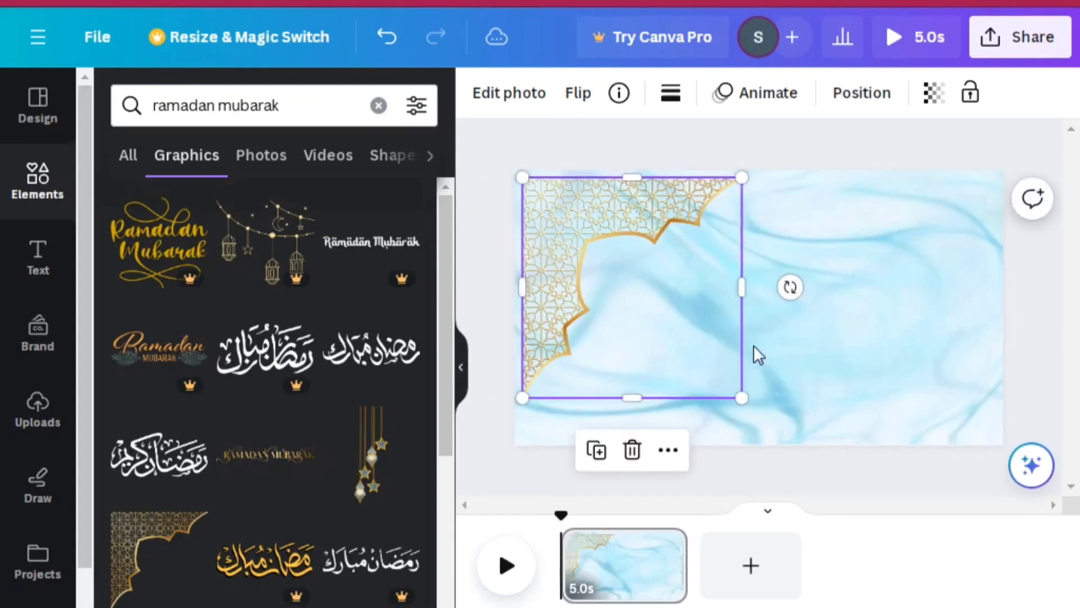
left_click_drag(742, 399, 693, 352)
Place a duplicate of the gold corner ornament in the page's lower-right corner, flipped horizontally and vertically
left_click(575, 408)
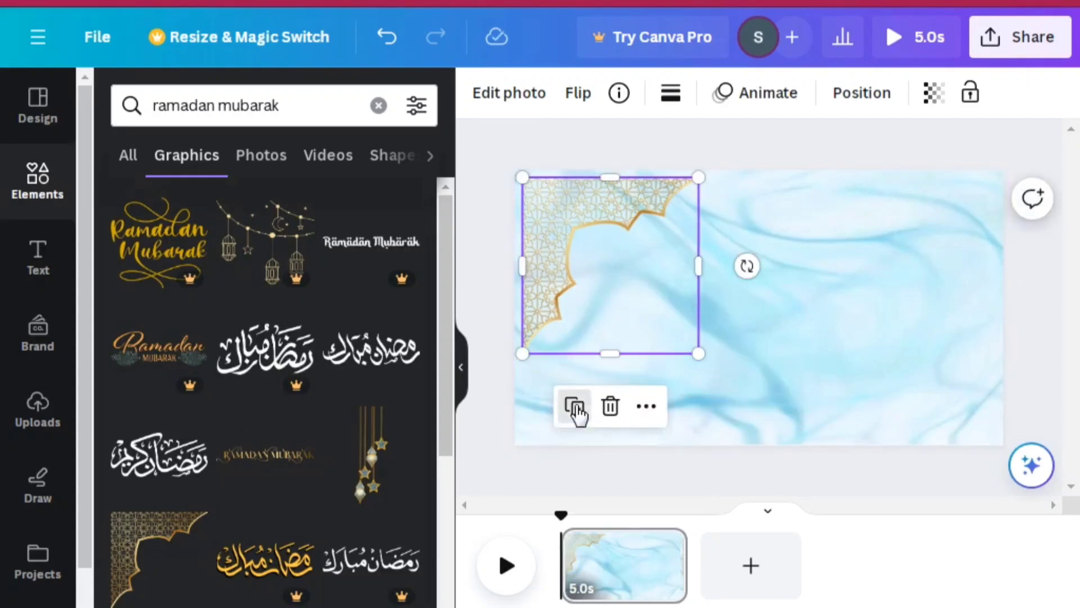
left_click_drag(598, 246, 886, 309)
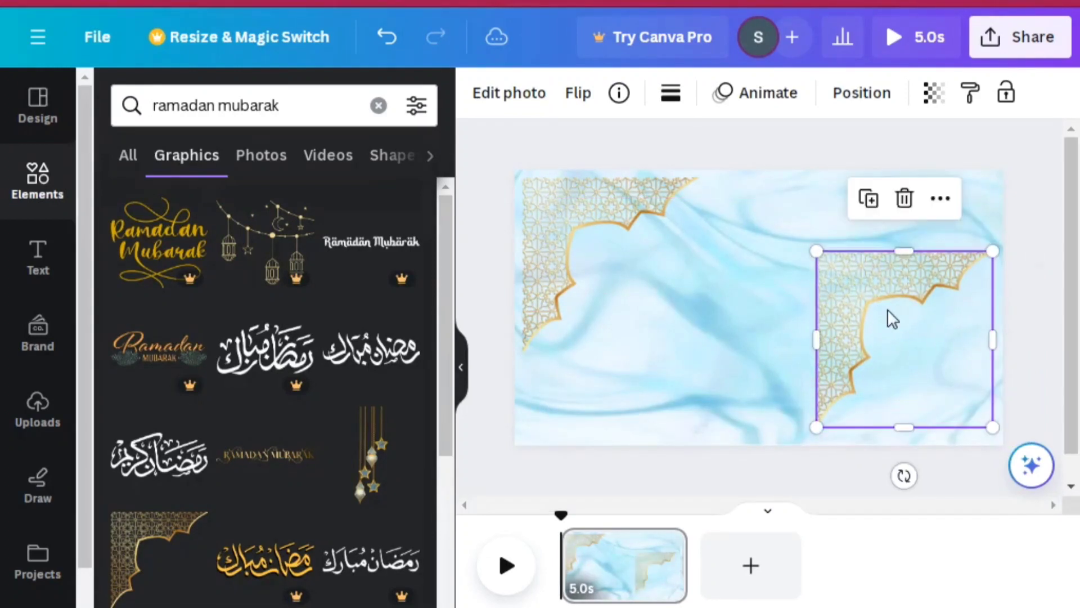
left_click(594, 97)
left_click(612, 154)
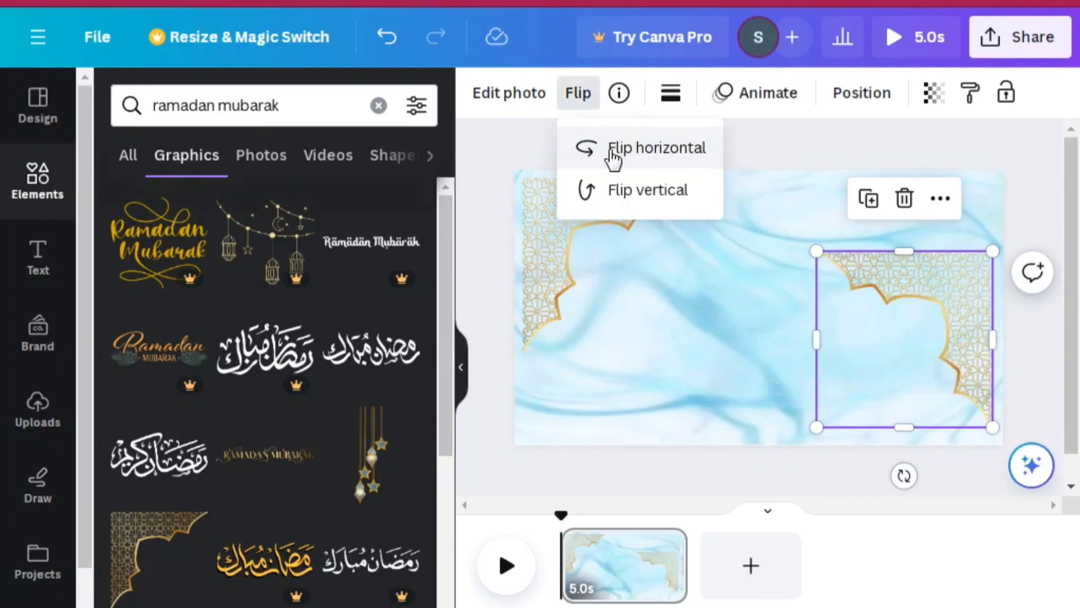
left_click(625, 186)
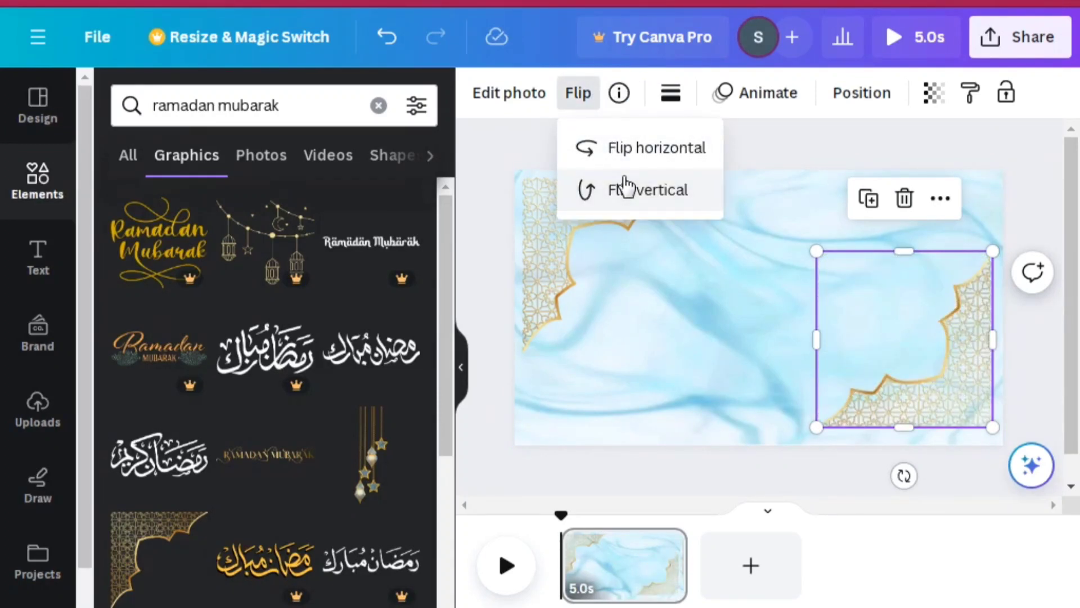
left_click(775, 162)
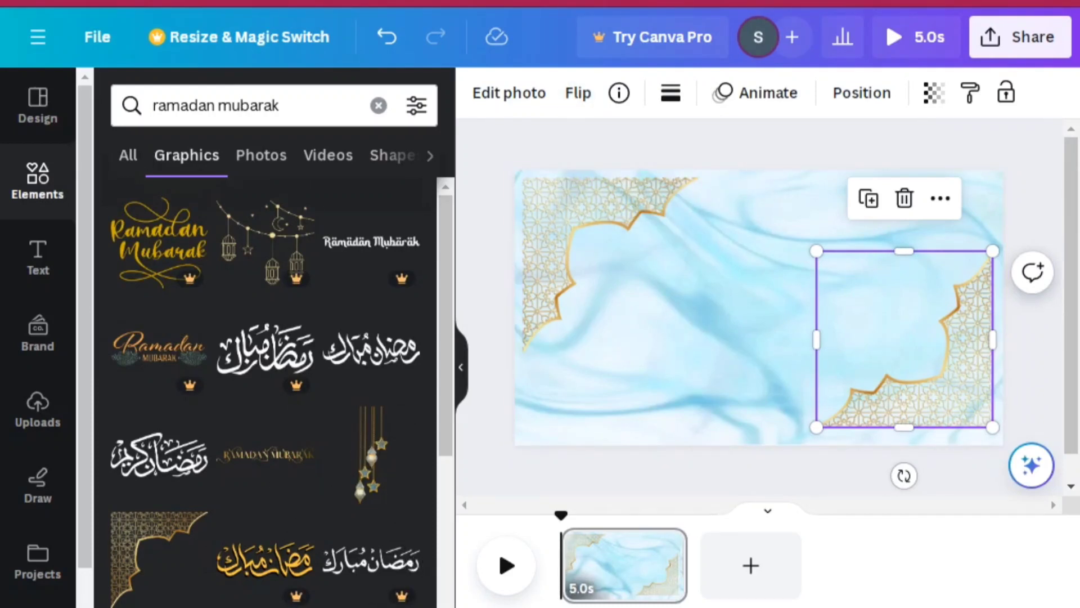
Add the gold Arabic Ramadan Kareem calligraphy graphic, enlarge it and position it in the middle of the page between the corner ornaments
scroll(265, 392, "down", 5)
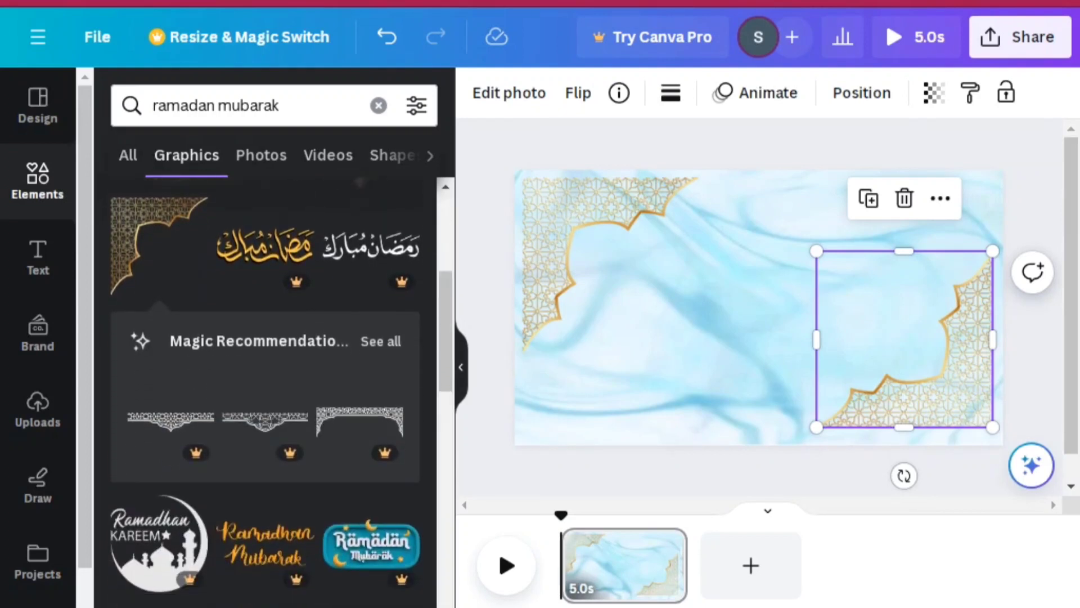
scroll(264, 392, "down", 3)
scroll(265, 391, "down", 3)
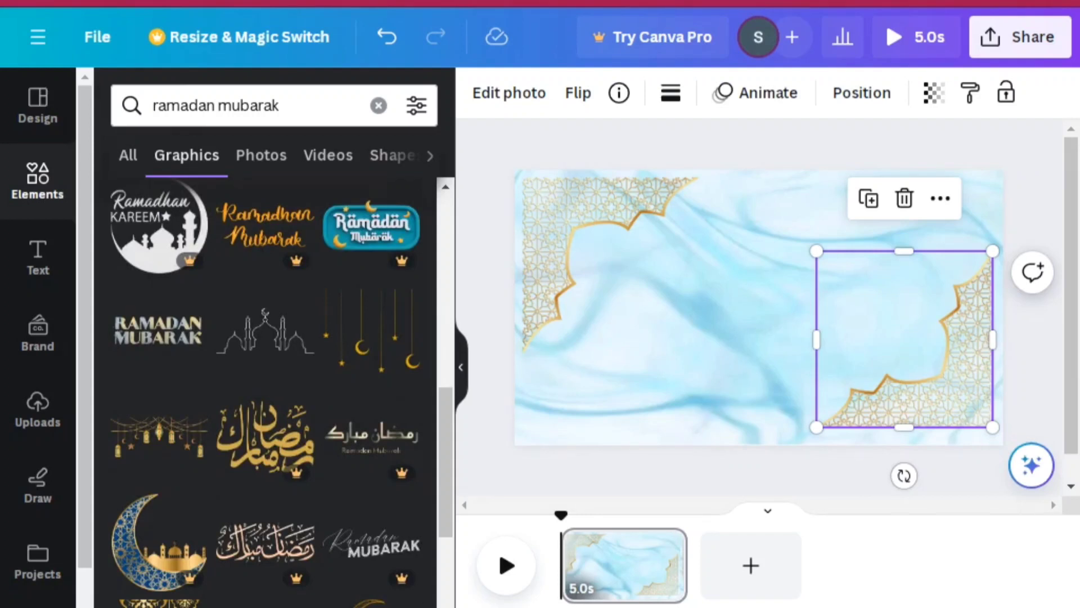
scroll(265, 391, "down", 4)
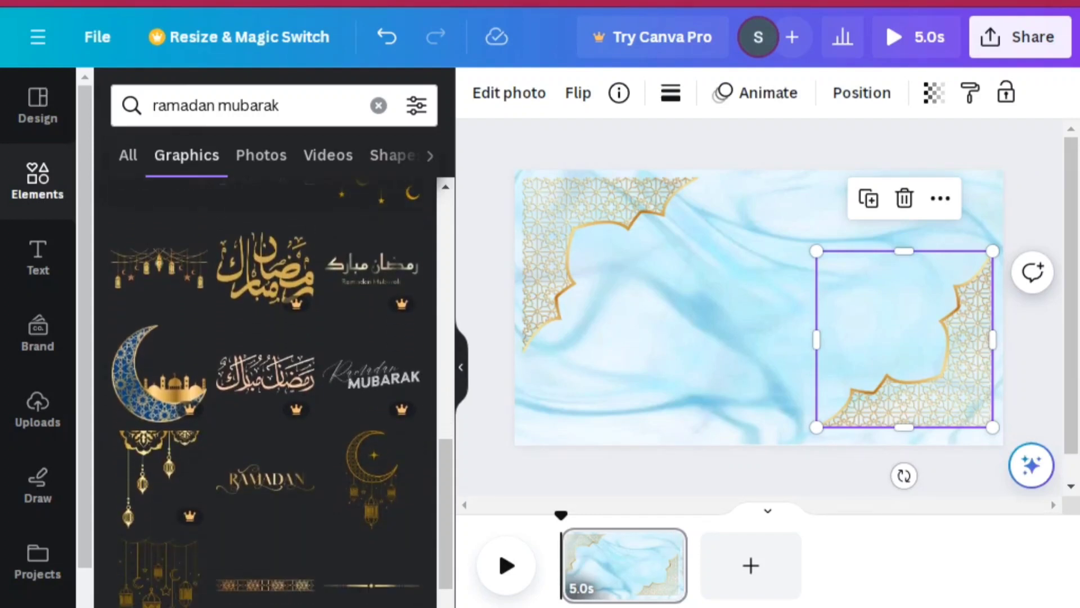
scroll(265, 392, "down", 5)
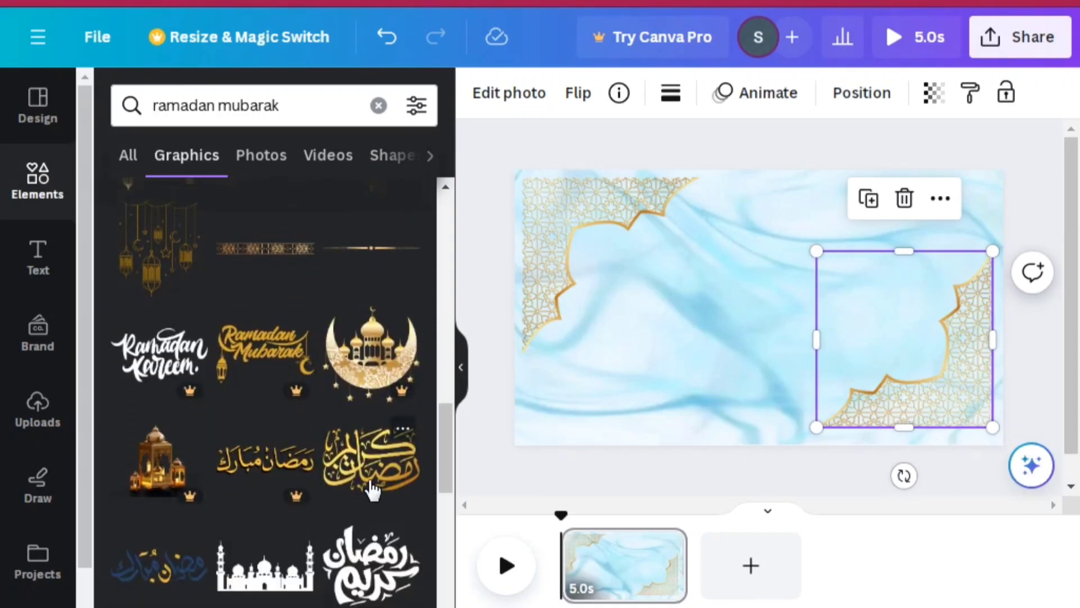
left_click(371, 488)
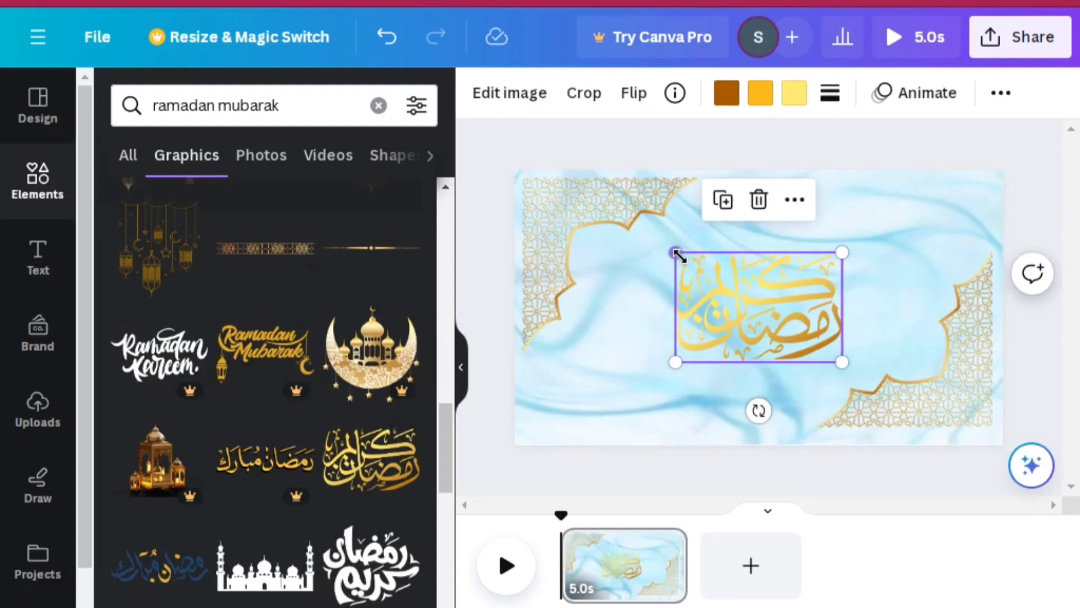
left_click_drag(678, 252, 628, 221)
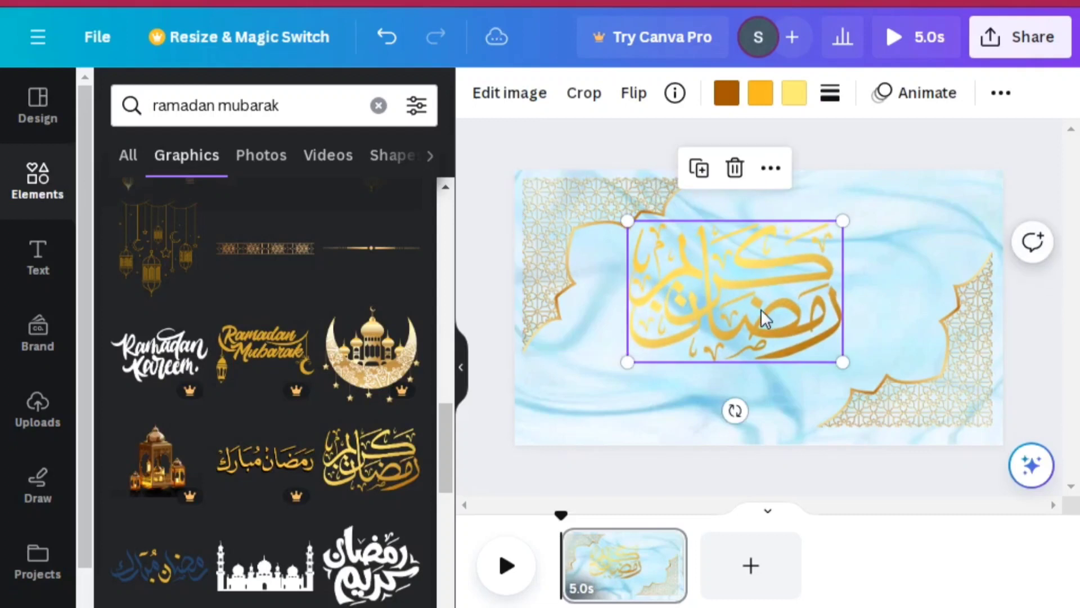
left_click_drag(769, 323, 793, 315)
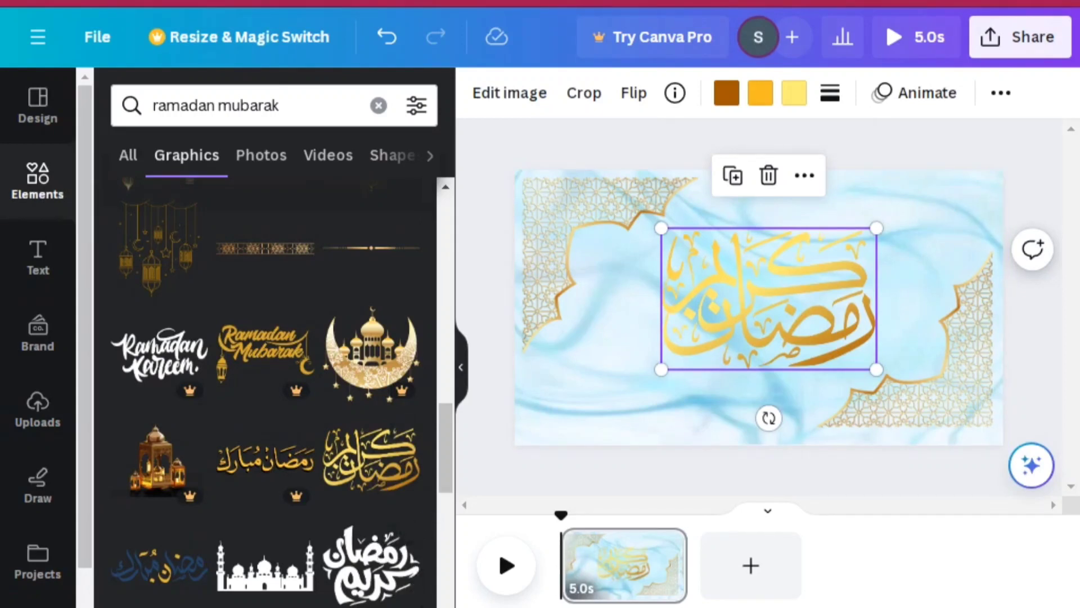
Browse the "ramadan mubarak" graphics results for further decorations to add to the greeting
scroll(264, 394, "down", 6)
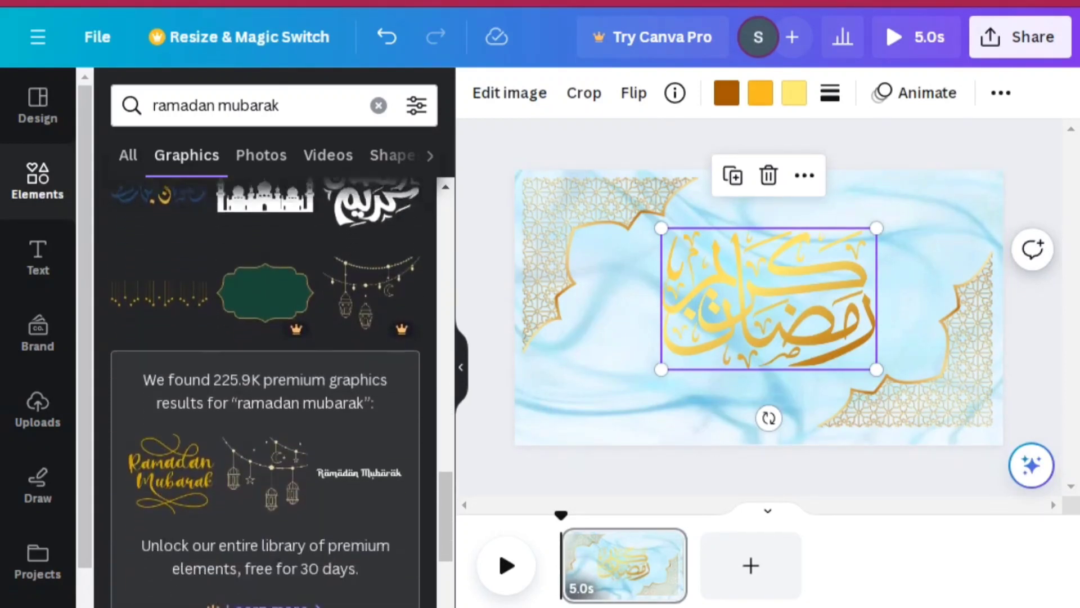
scroll(264, 394, "down", 7)
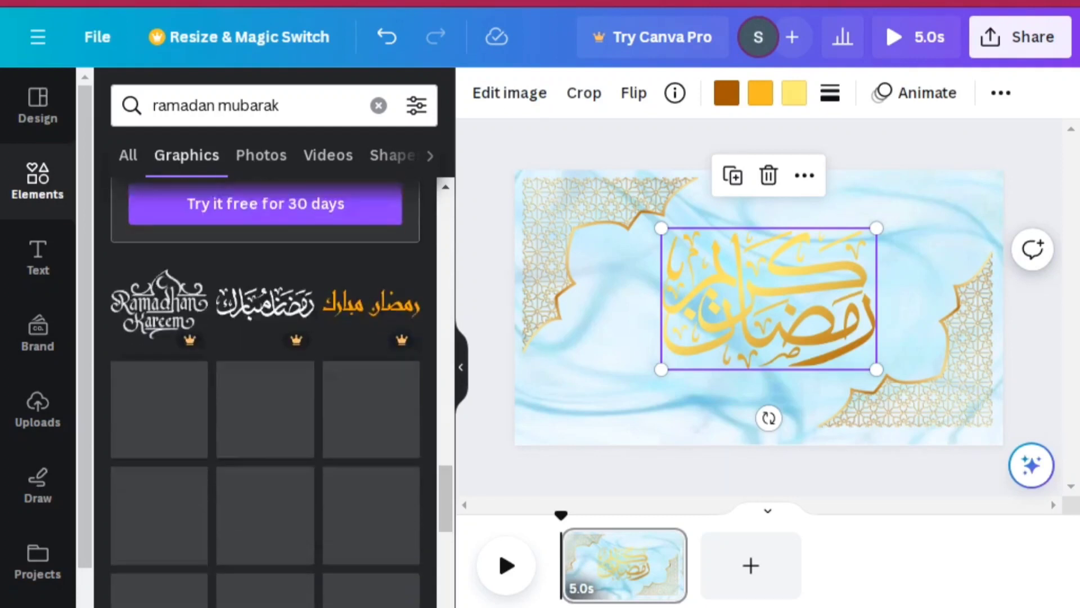
scroll(264, 394, "down", 5)
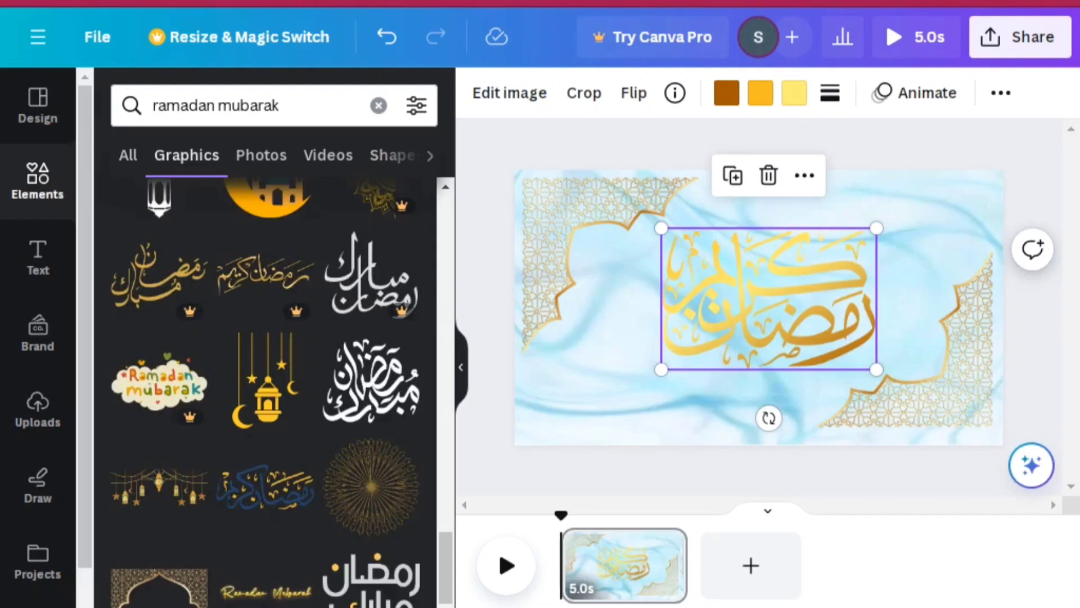
scroll(265, 394, "down", 6)
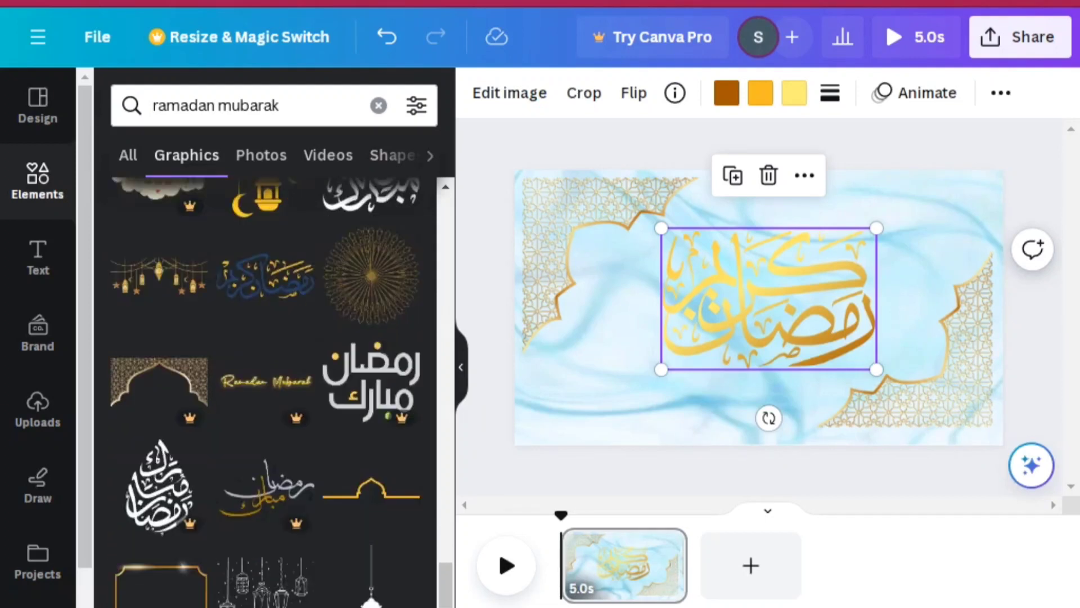
scroll(265, 394, "down", 5)
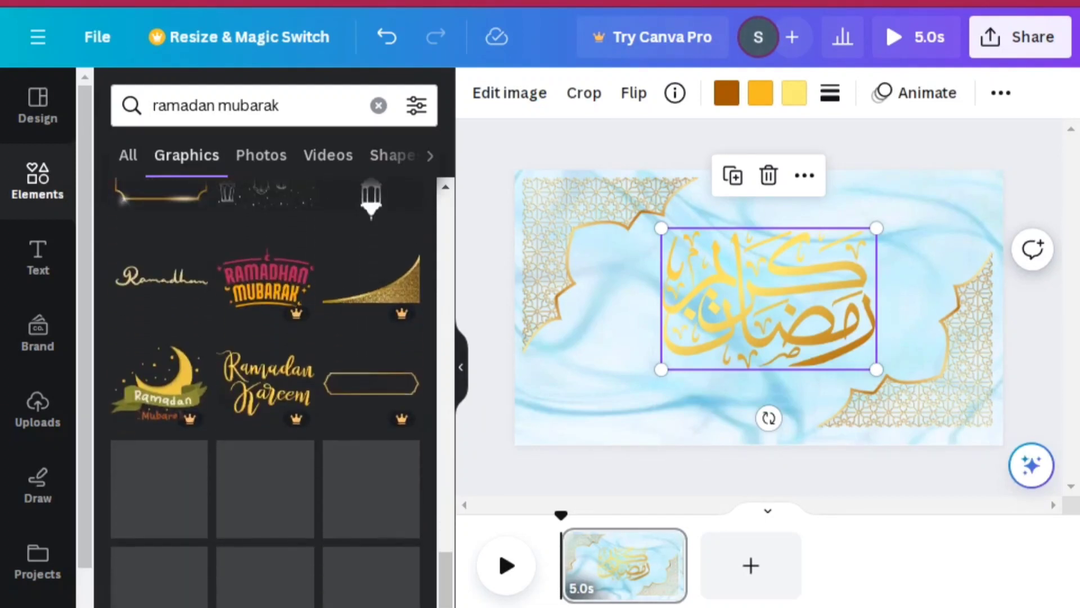
scroll(288, 532, "down", 2)
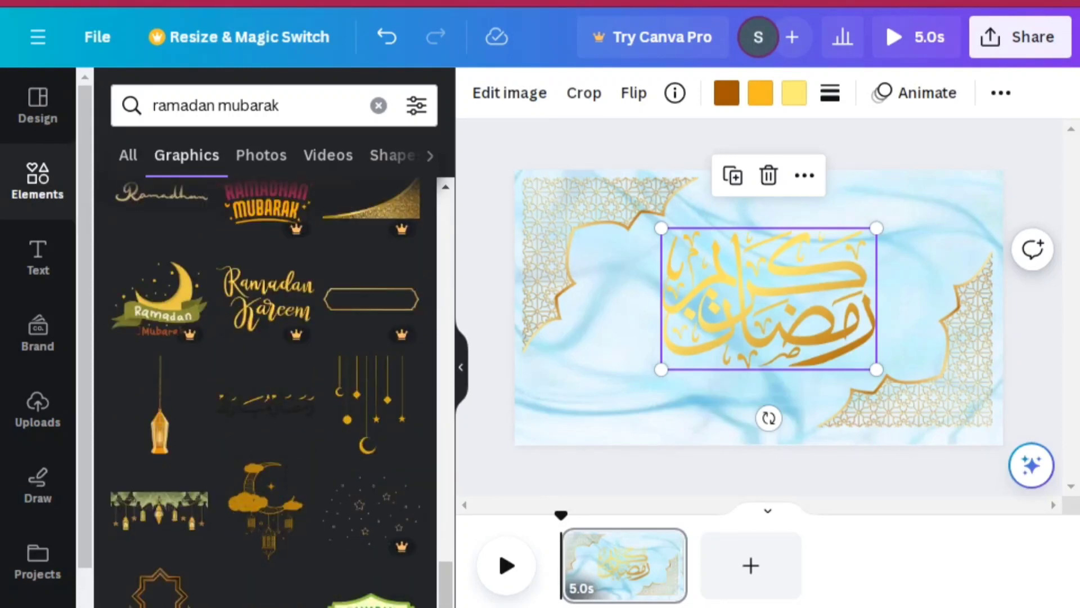
scroll(264, 394, "down", 4)
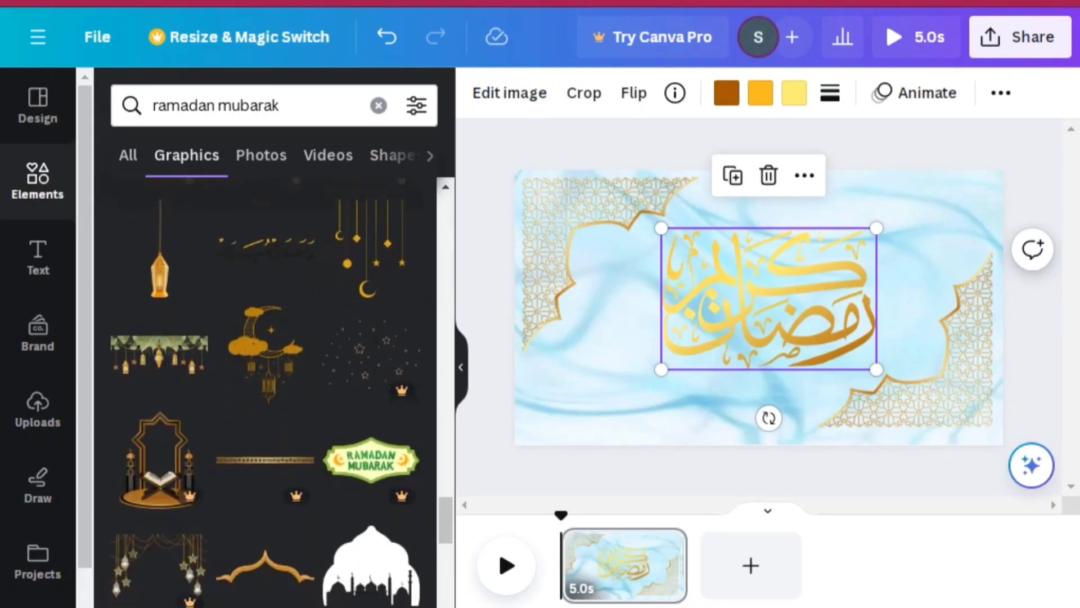
scroll(264, 394, "down", 4)
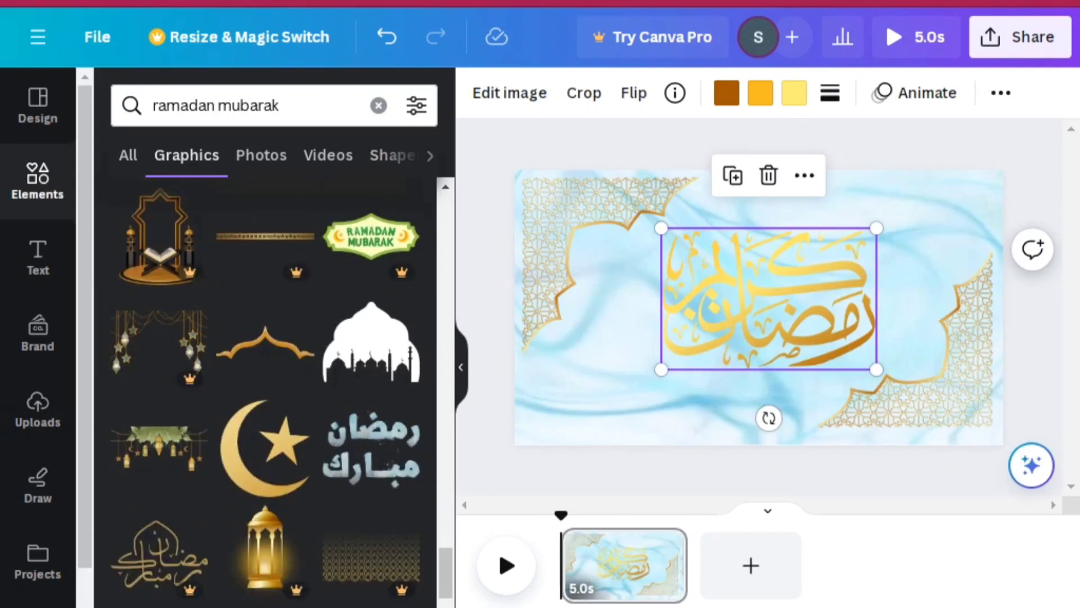
scroll(264, 394, "down", 6)
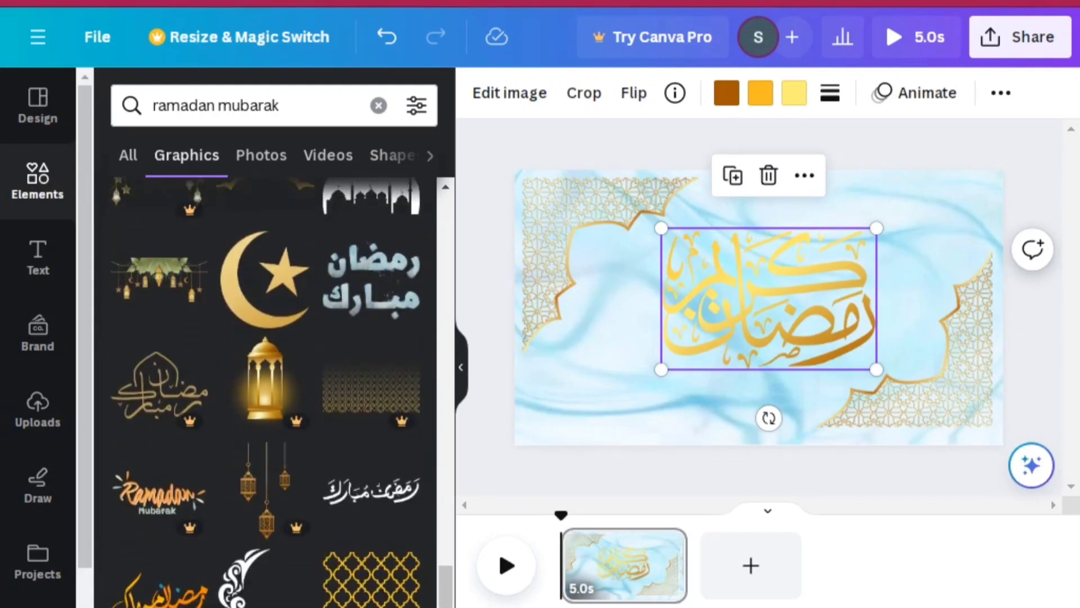
scroll(264, 394, "down", 3)
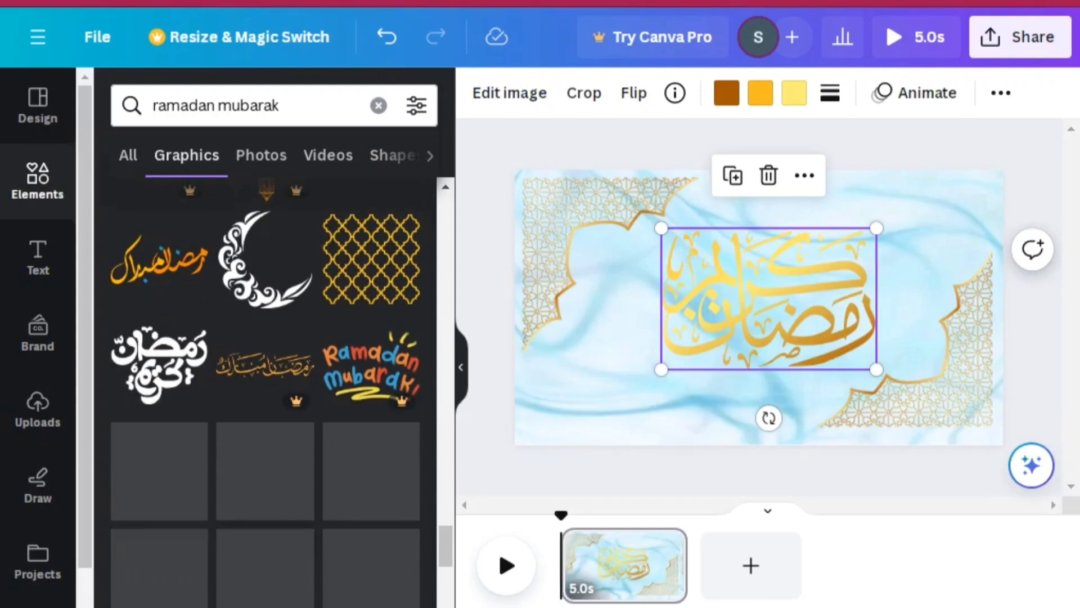
scroll(264, 394, "down", 5)
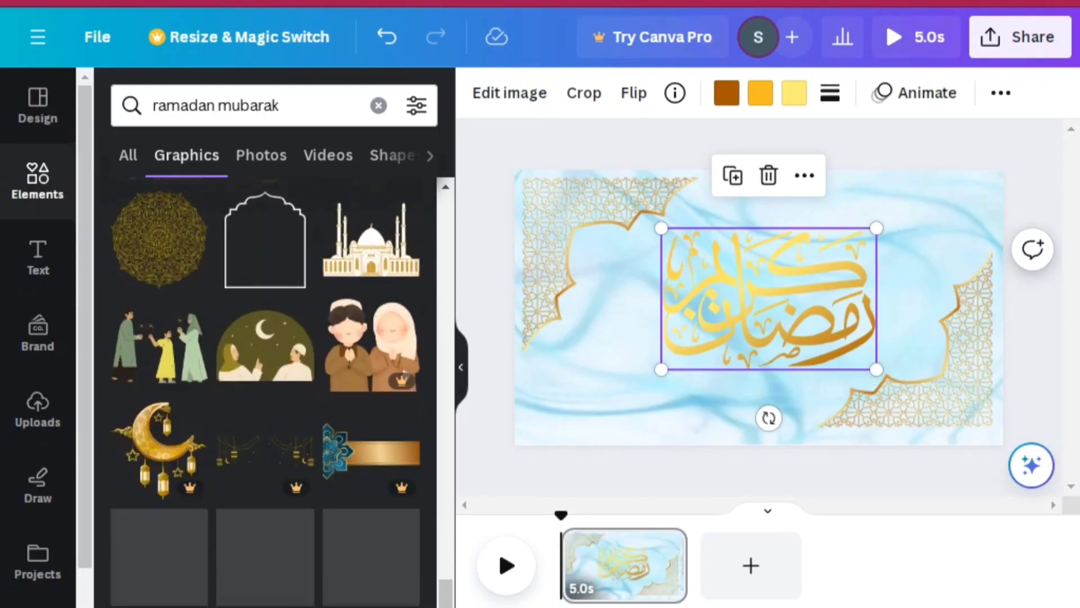
scroll(265, 394, "down", 3)
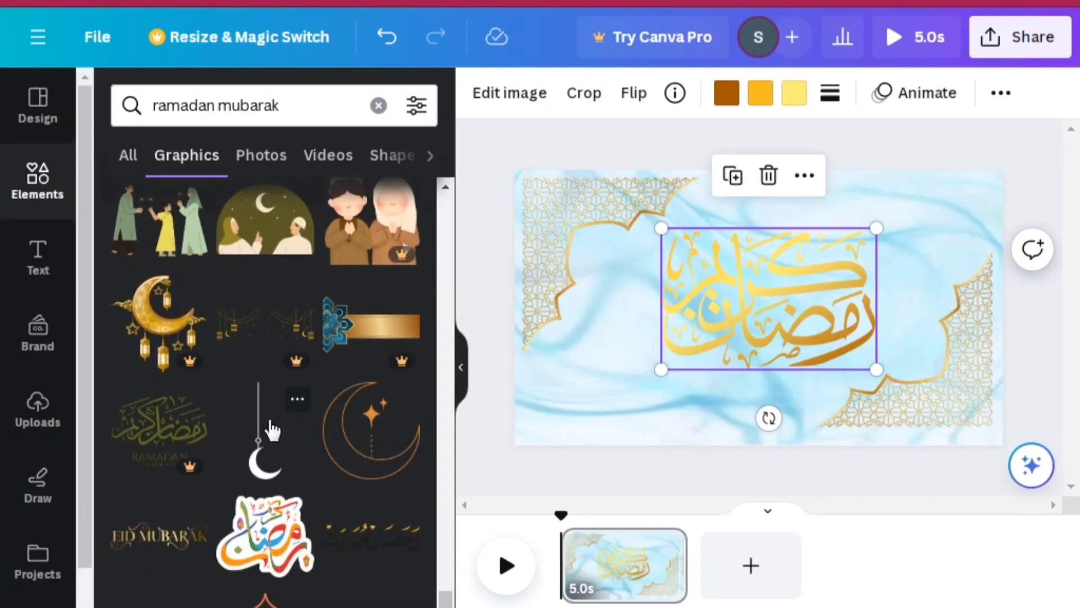
left_click(263, 431)
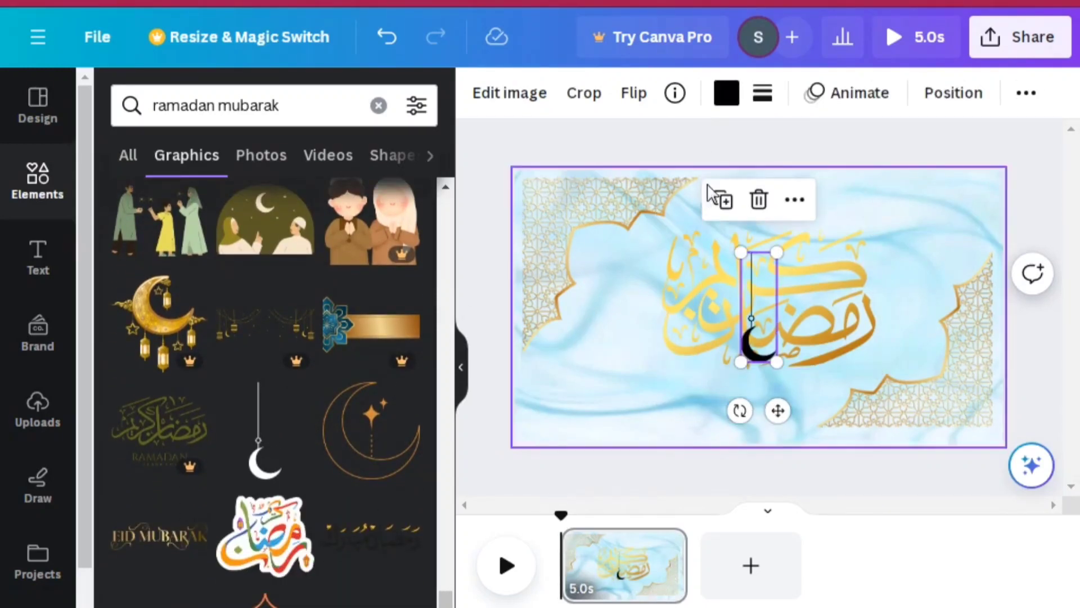
left_click(759, 201)
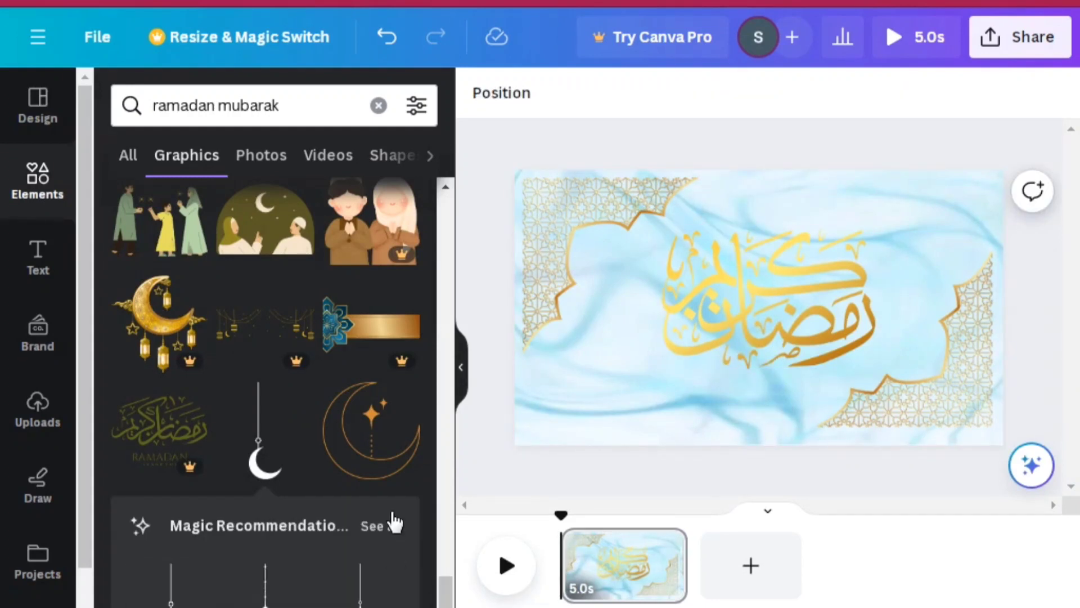
left_click(382, 472)
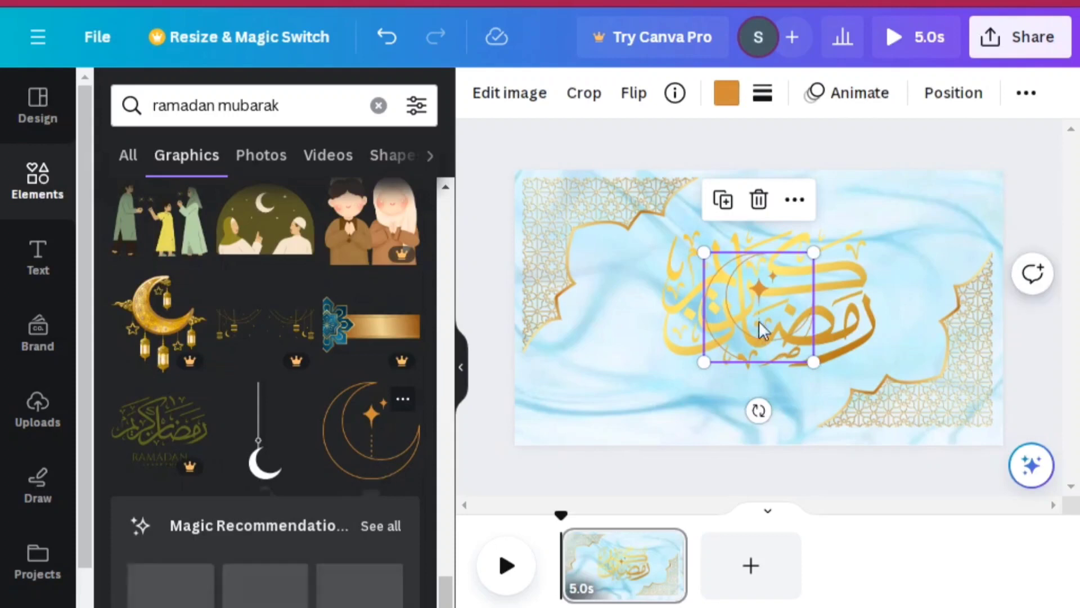
left_click_drag(758, 321, 933, 241)
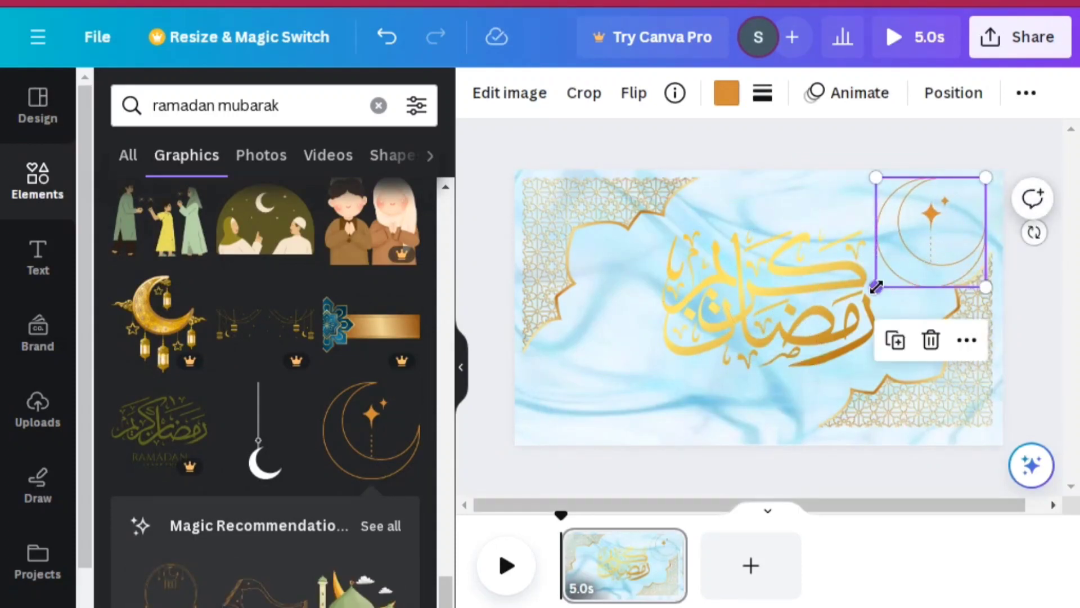
left_click_drag(876, 287, 920, 238)
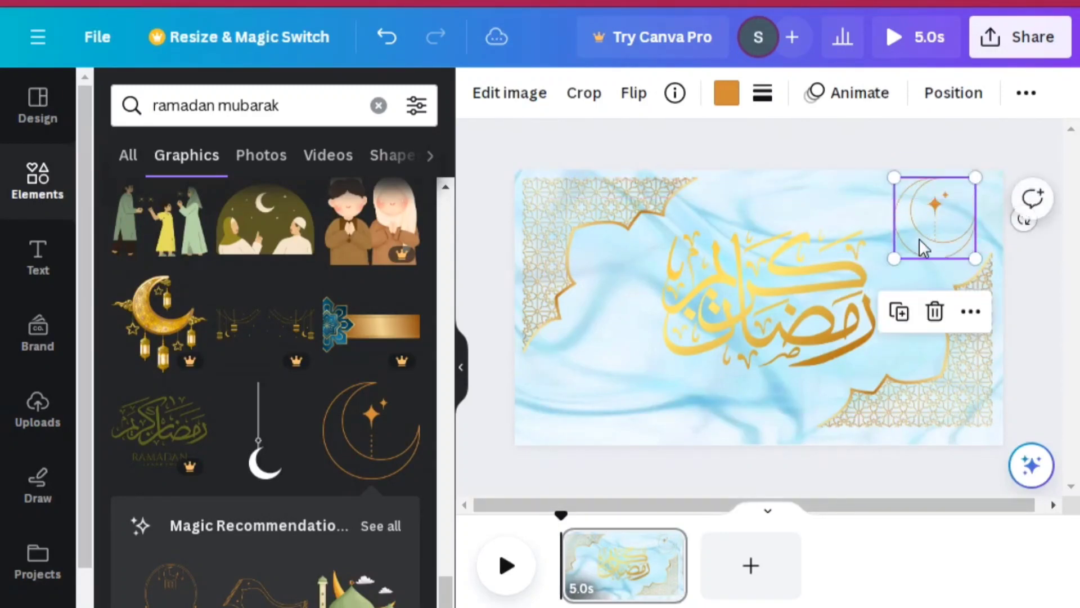
left_click(933, 312)
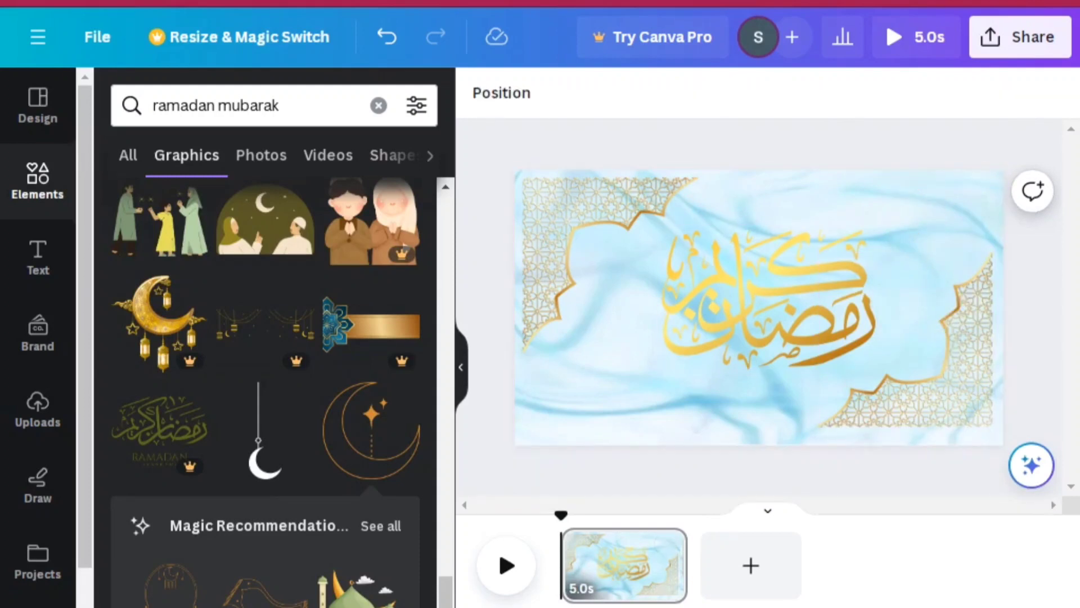
Add the gold hanging lantern-and-stars graphic and arrange two copies, one in the page's upper-right area and one in its lower-left corner
scroll(265, 394, "down", 5)
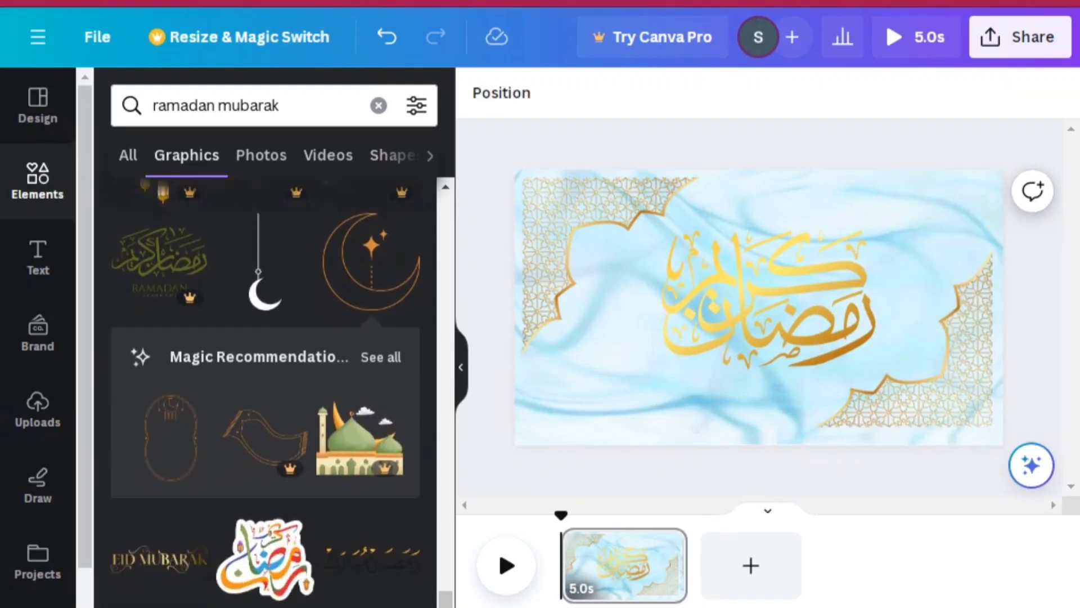
scroll(266, 394, "down", 7)
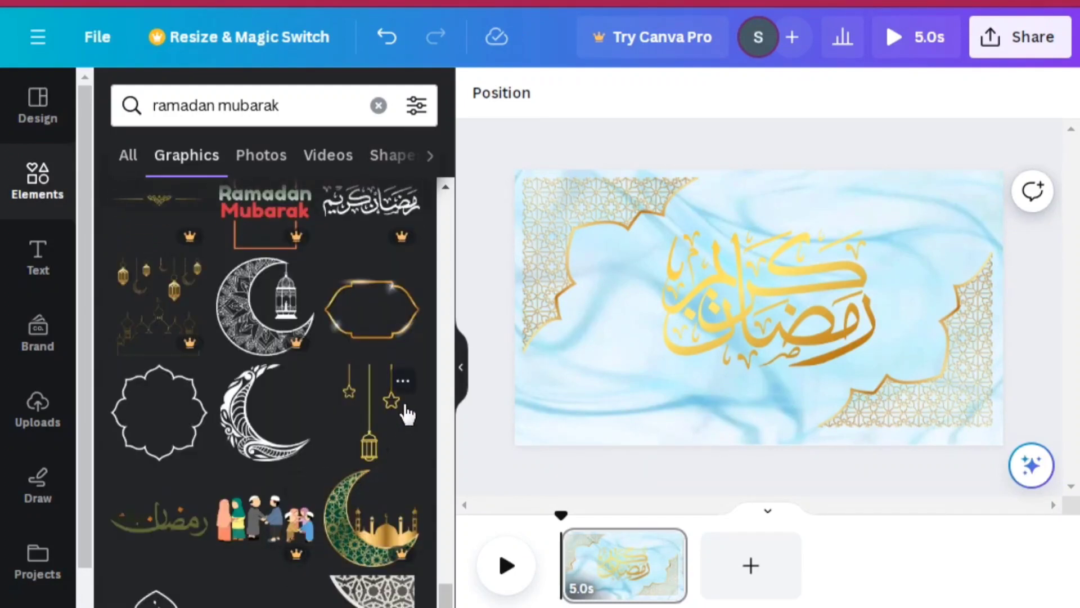
left_click(378, 419)
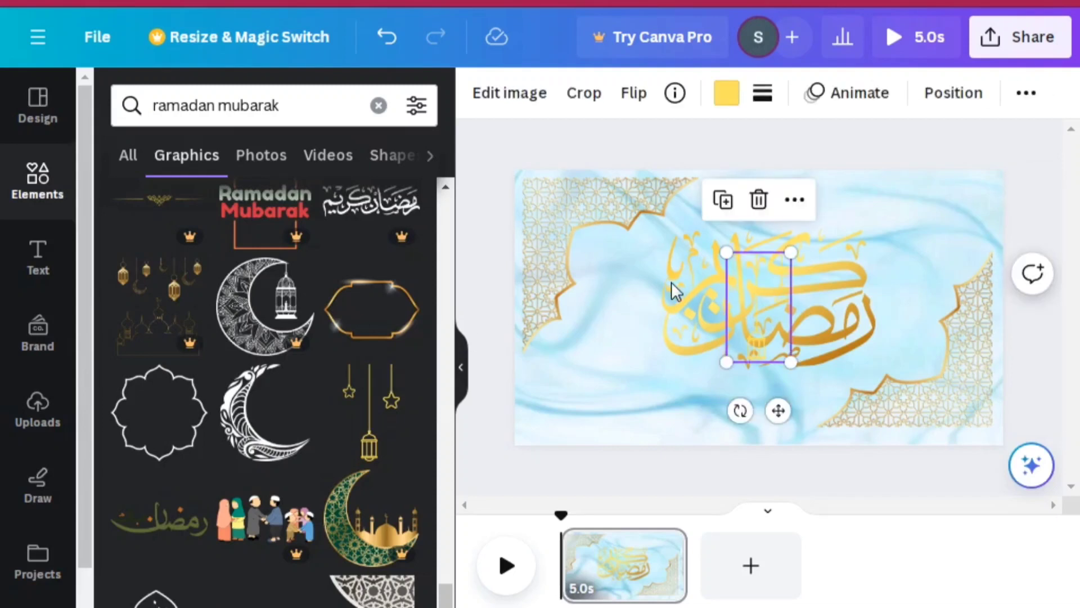
left_click_drag(757, 307, 610, 367)
left_click(877, 340)
left_click_drag(599, 367, 553, 378)
left_click(895, 215)
left_click_drag(897, 215, 902, 215)
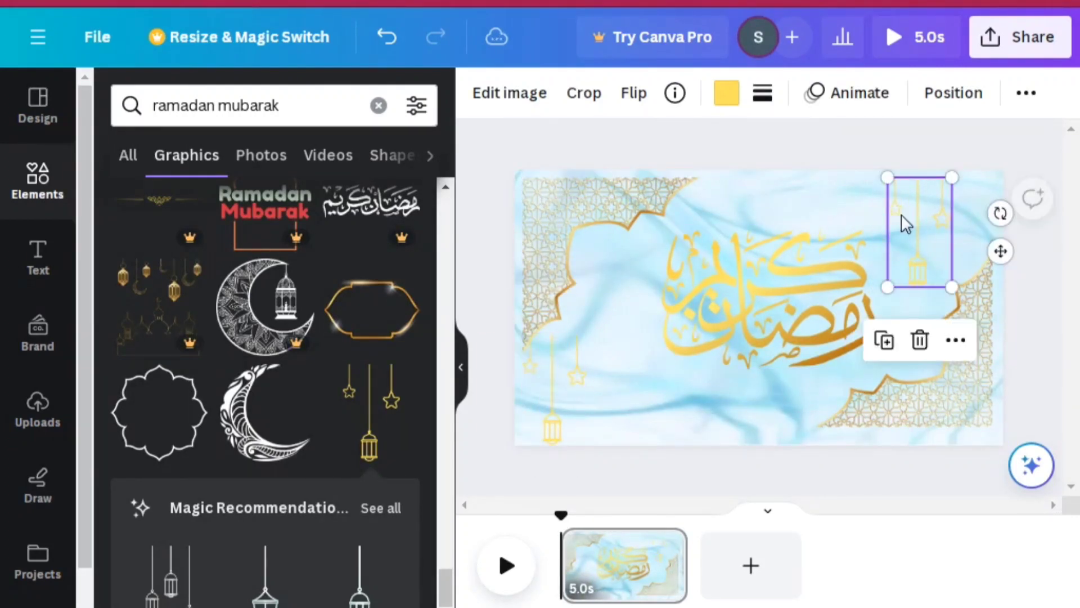
Duplicate the lower-left lantern-and-stars graphic and place the copy directly beside it, level with the original
left_click(563, 400)
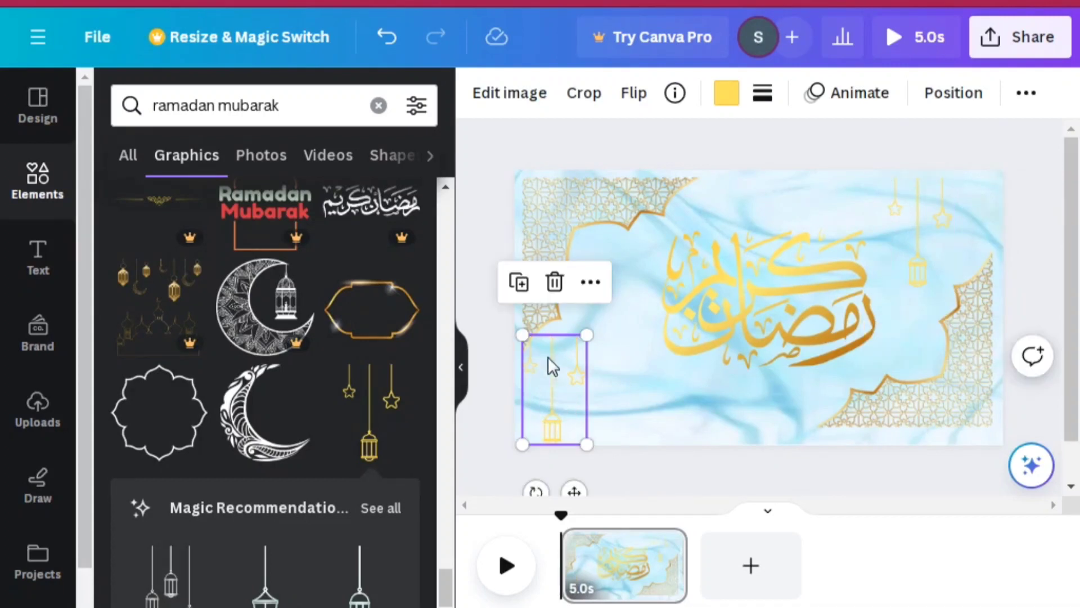
left_click(523, 286)
left_click_drag(560, 398, 627, 385)
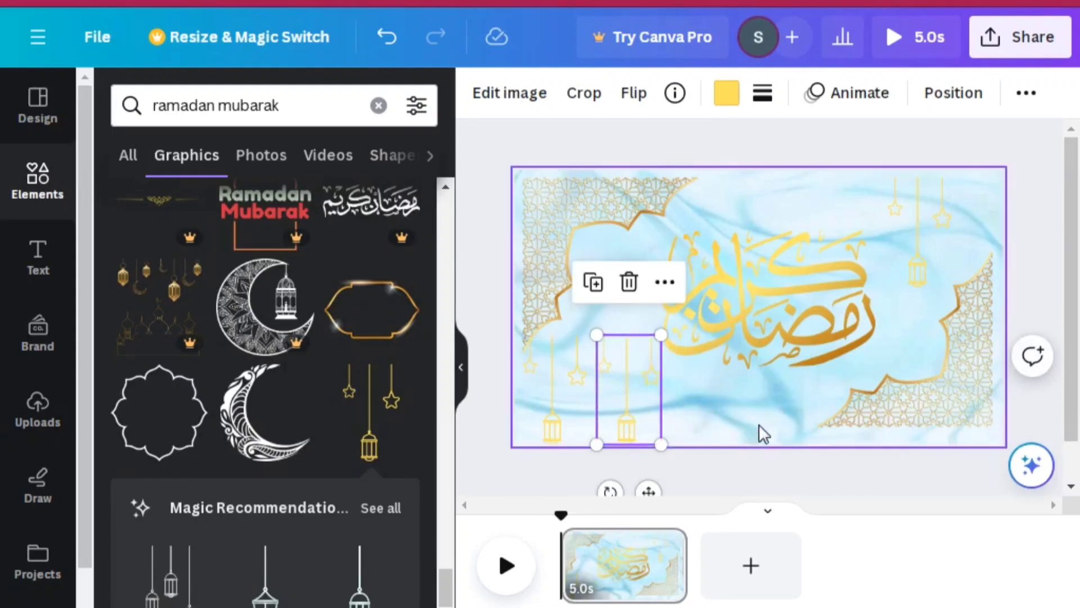
left_click(786, 474)
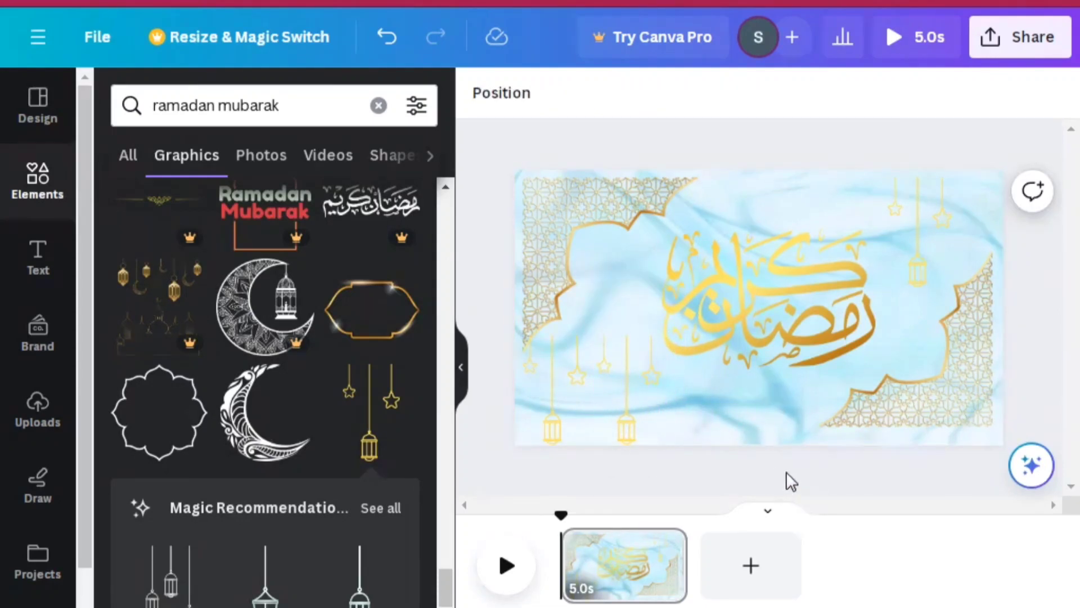
Change the calligraphy's dark brown gradient colour to the deeper brown #794810
left_click(791, 308)
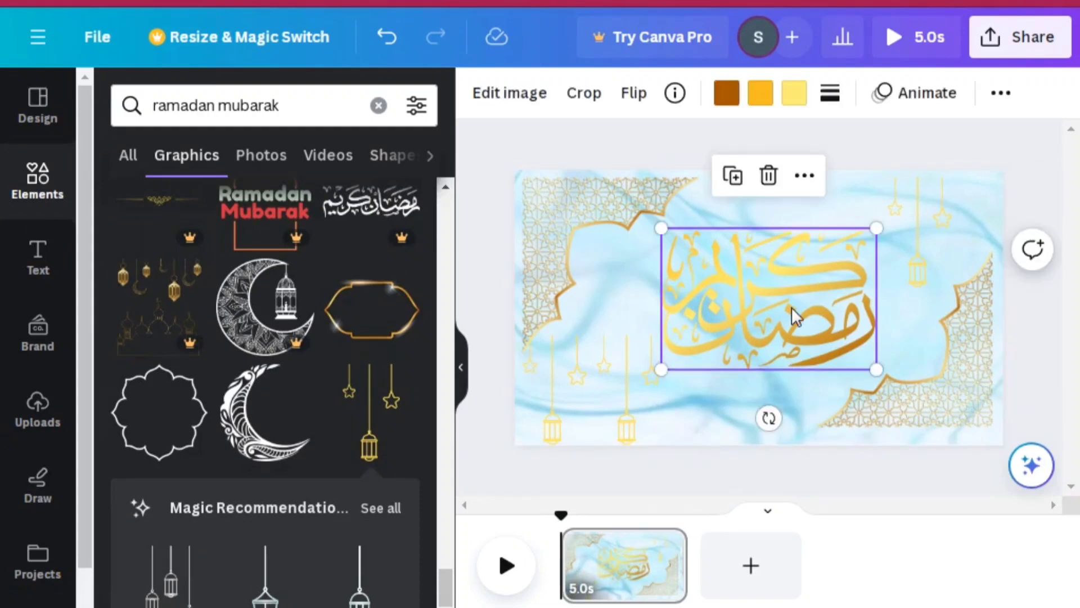
left_click(730, 100)
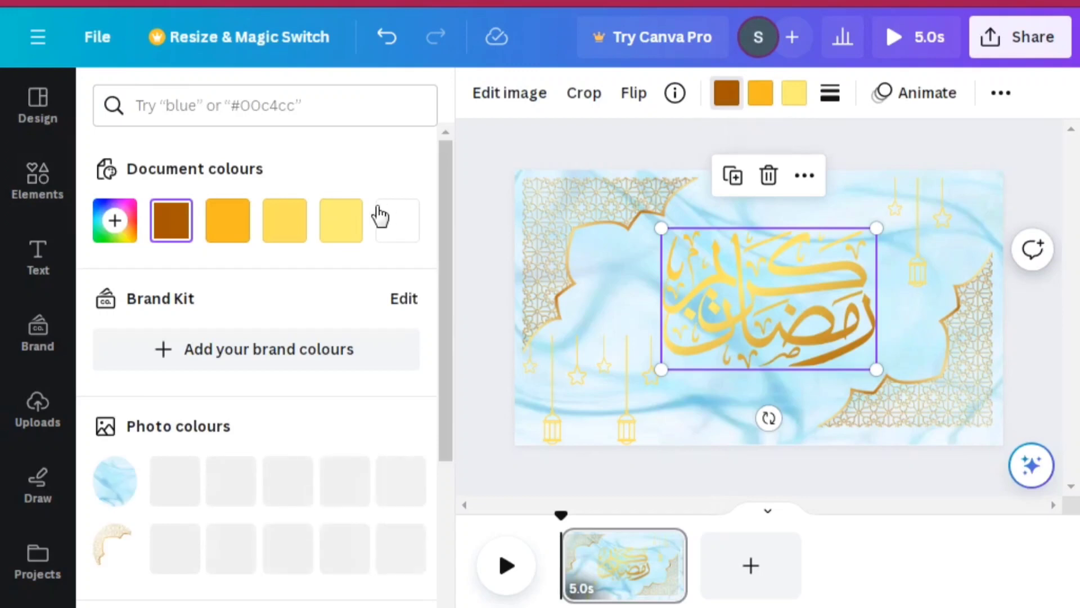
left_click(176, 242)
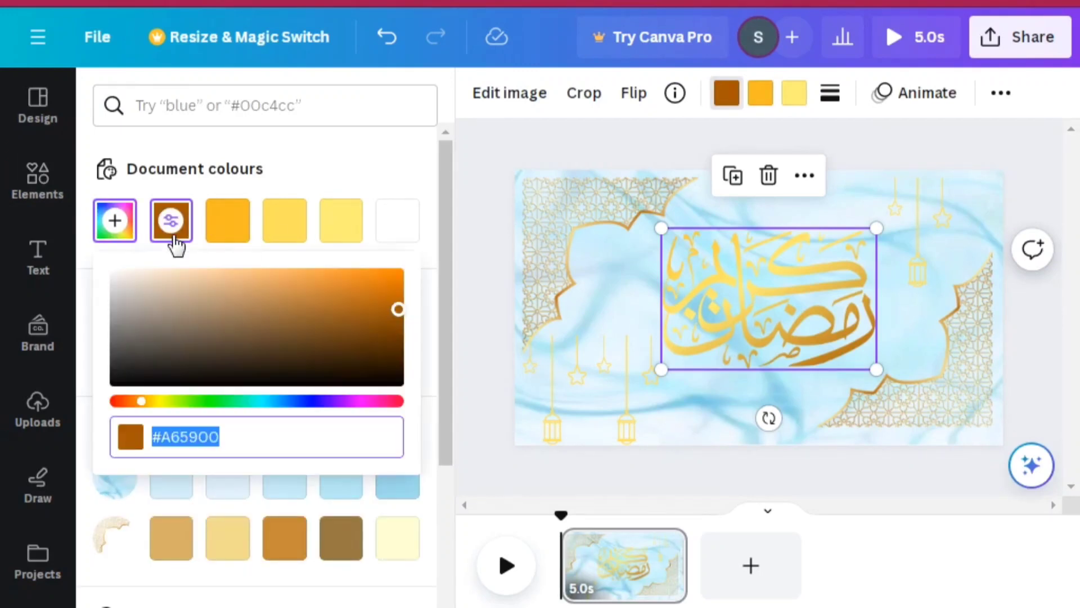
left_click(383, 279)
left_click(382, 326)
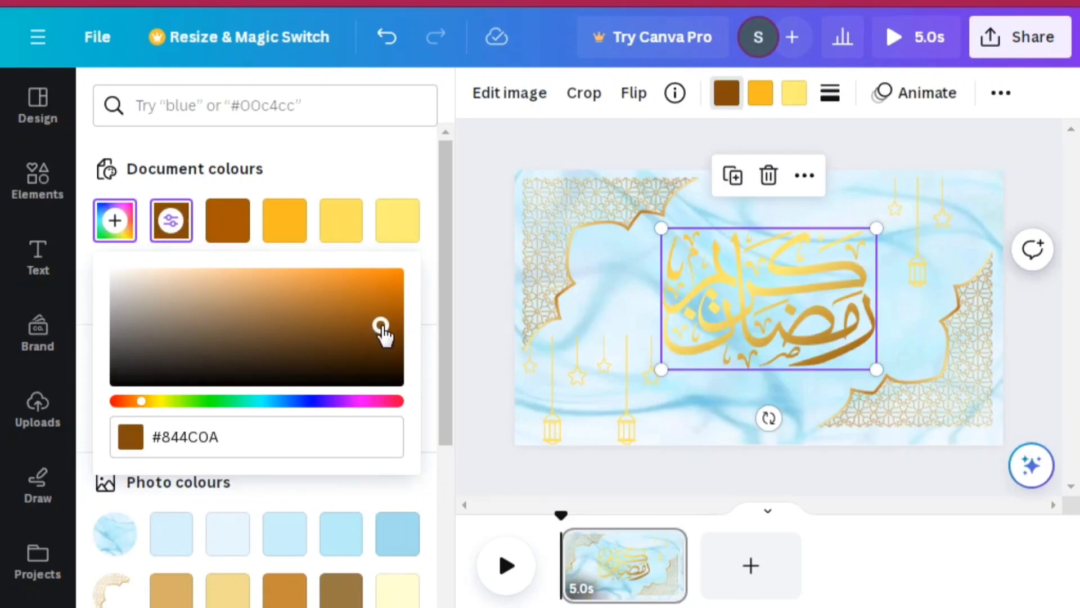
left_click(386, 341)
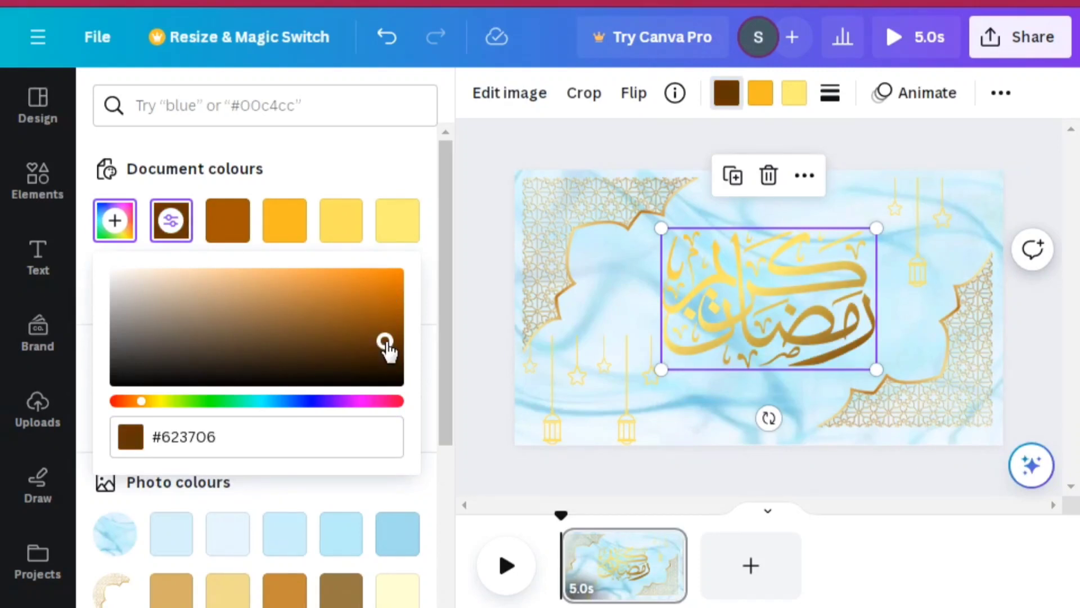
left_click(366, 331)
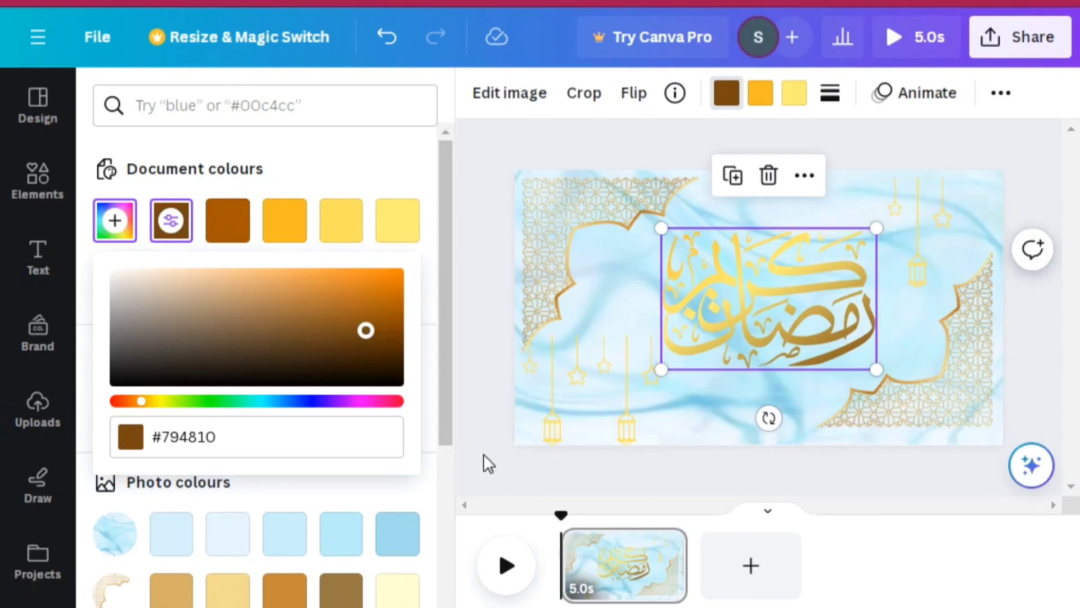
key("Escape")
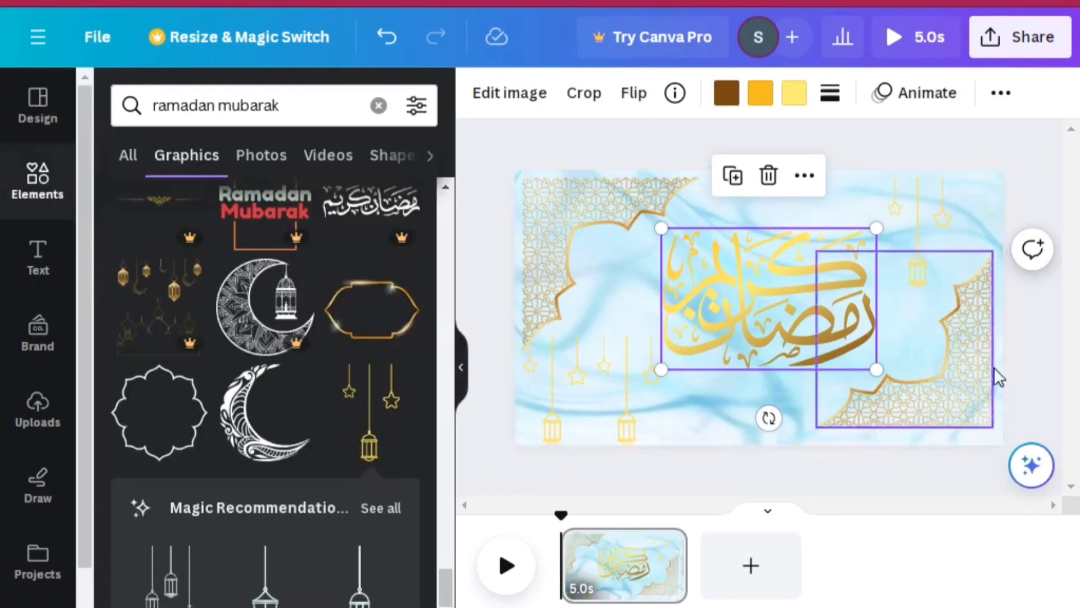
left_click(1054, 188)
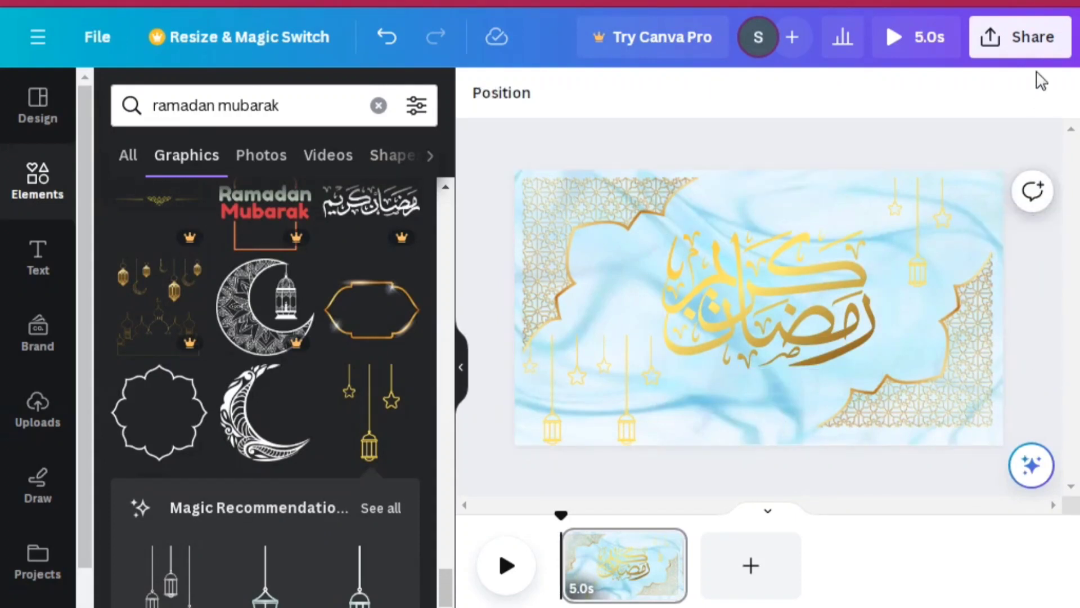
Download the finished design as an MP4 Video at 1080p (HD) quality
left_click(1031, 29)
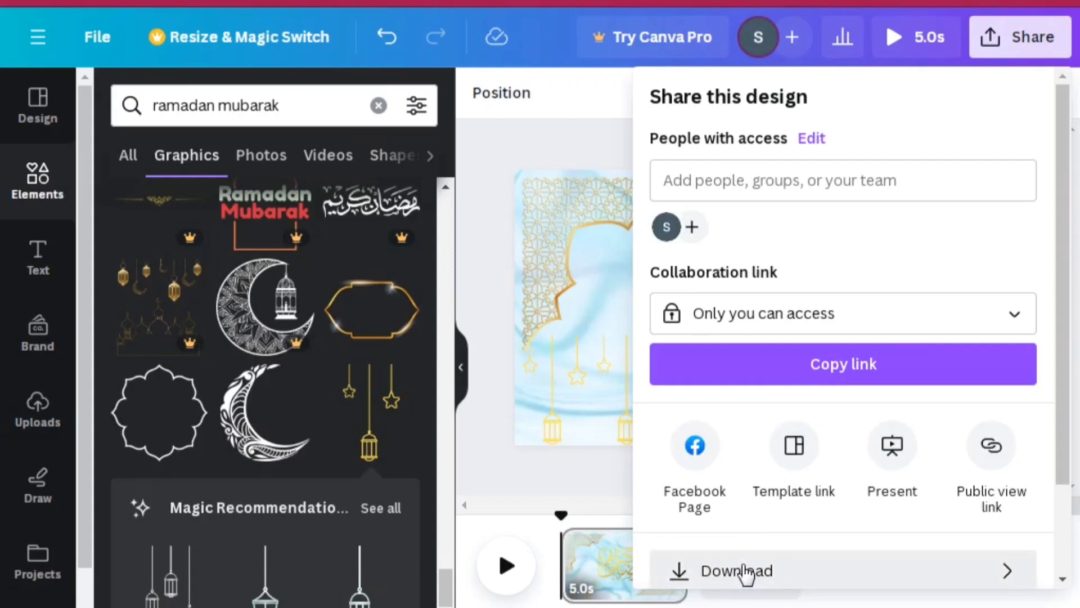
left_click(744, 571)
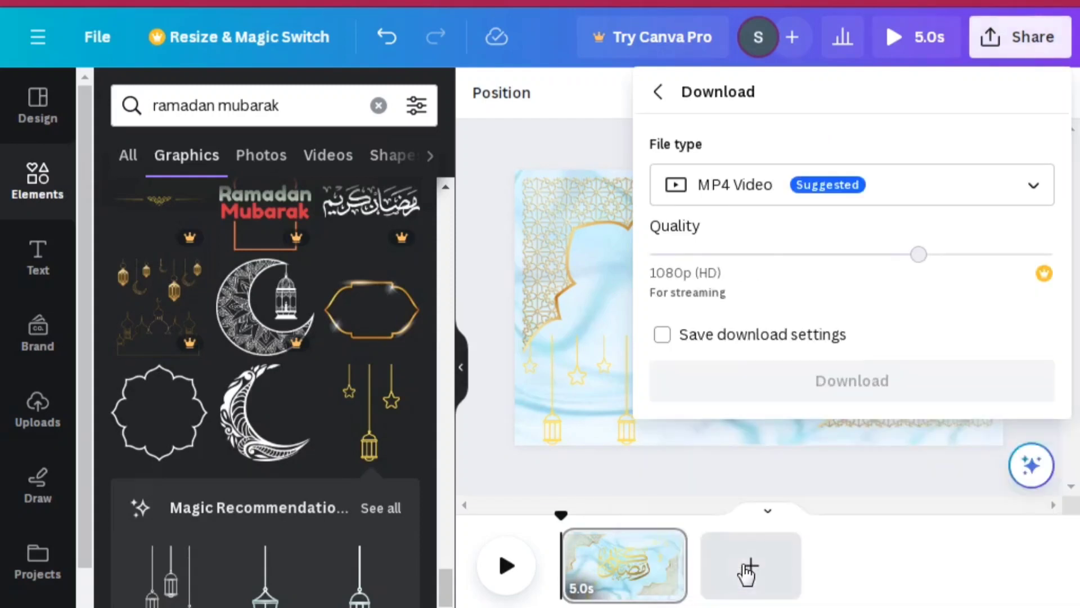
left_click(766, 394)
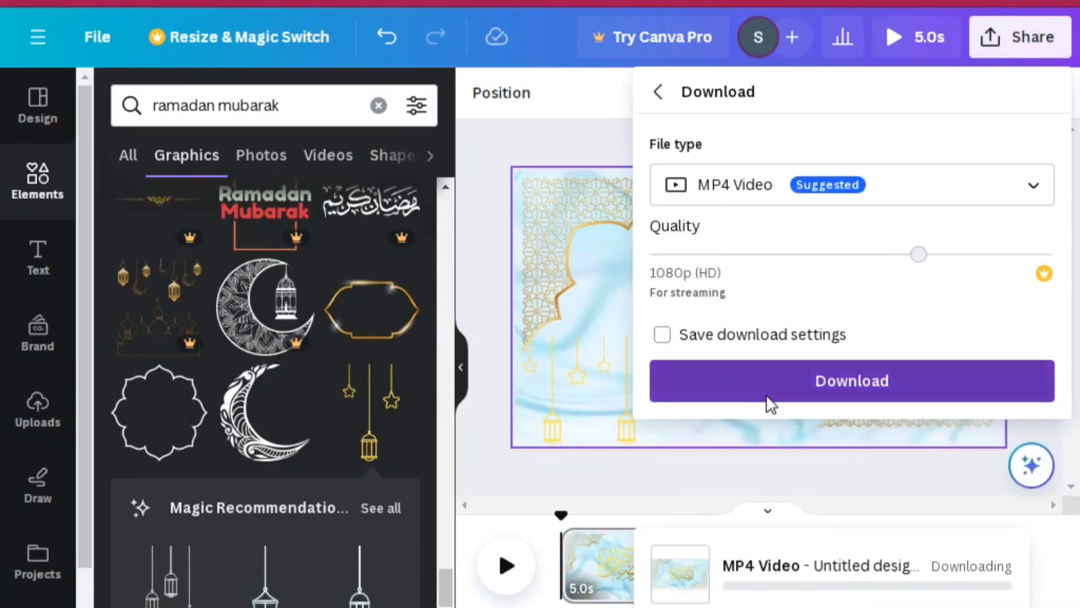